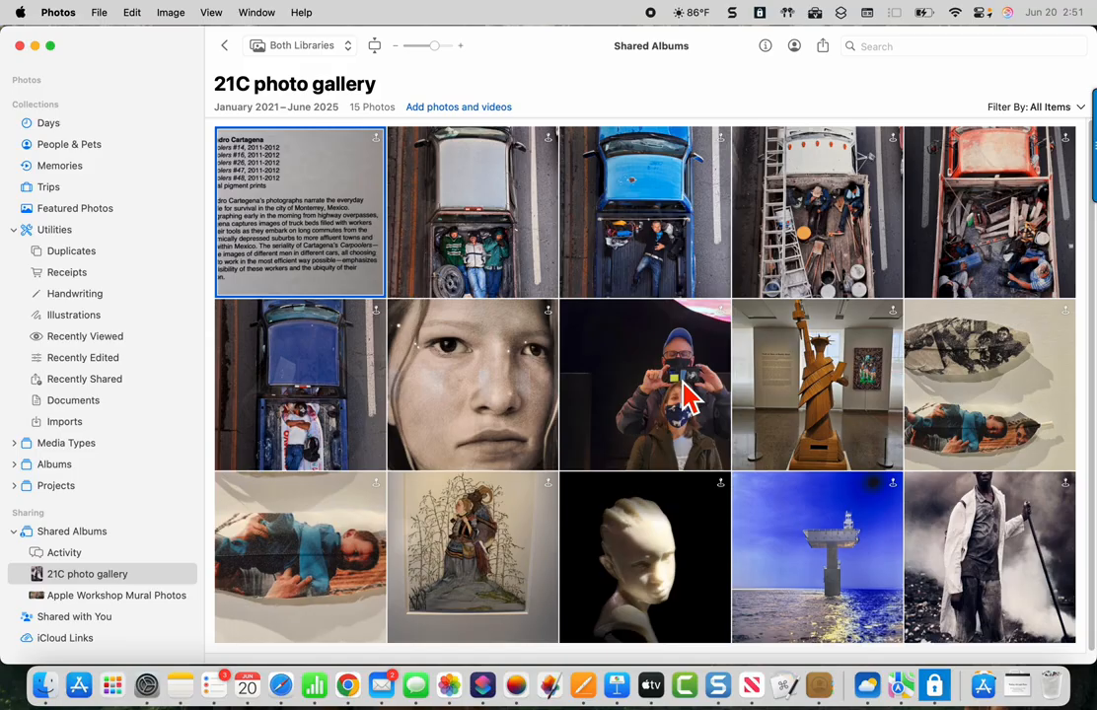
Import the masked selfie, white sculpted head, sea platform and white-coated figure photos from the 21C photo gallery shared album into the library
{"action": "right_click", "coordinate": [688, 396]}
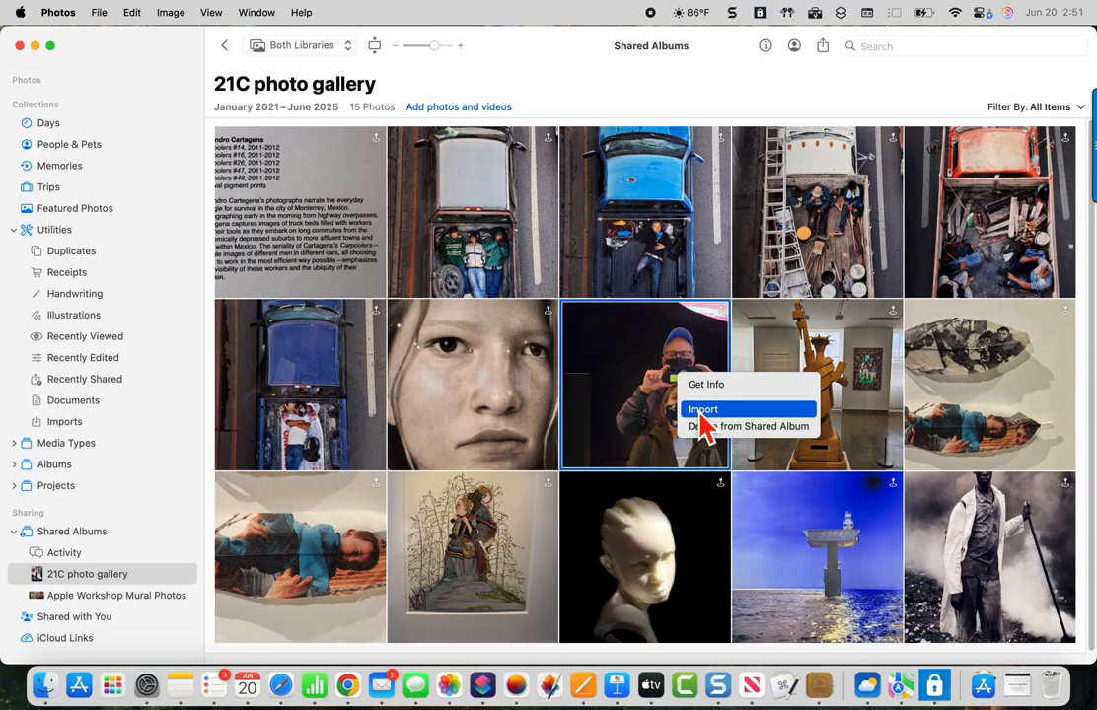
{"action": "left_click", "coordinate": [702, 414]}
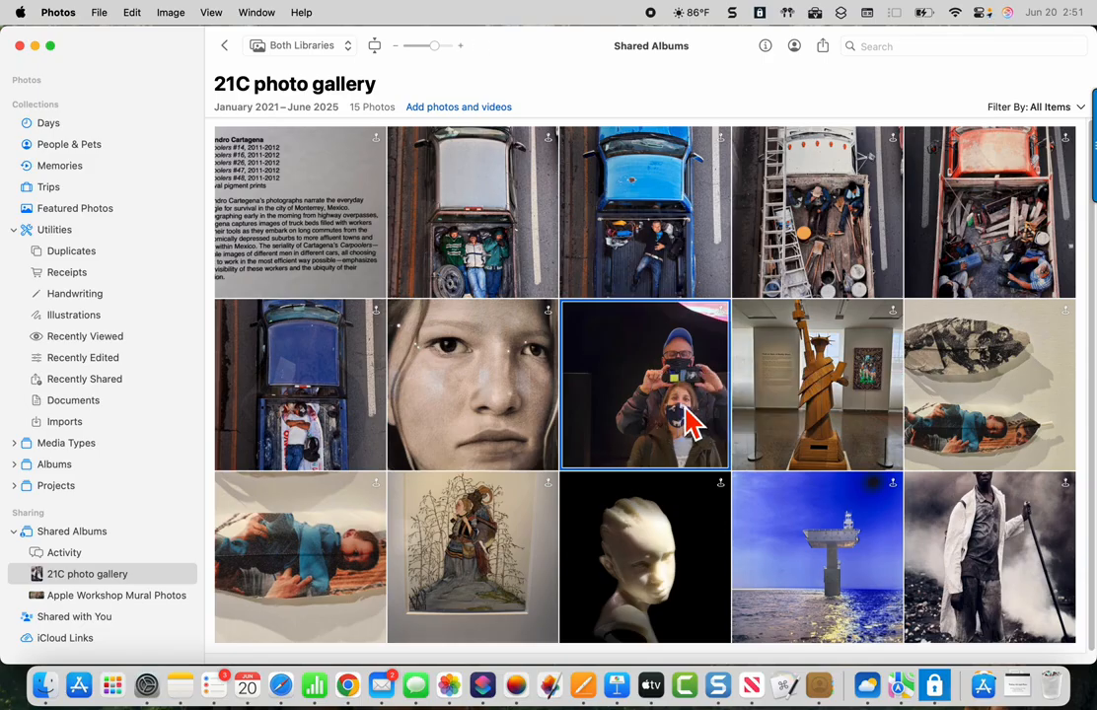
{"action": "right_click", "coordinate": [648, 559]}
{"action": "left_click", "coordinate": [685, 574]}
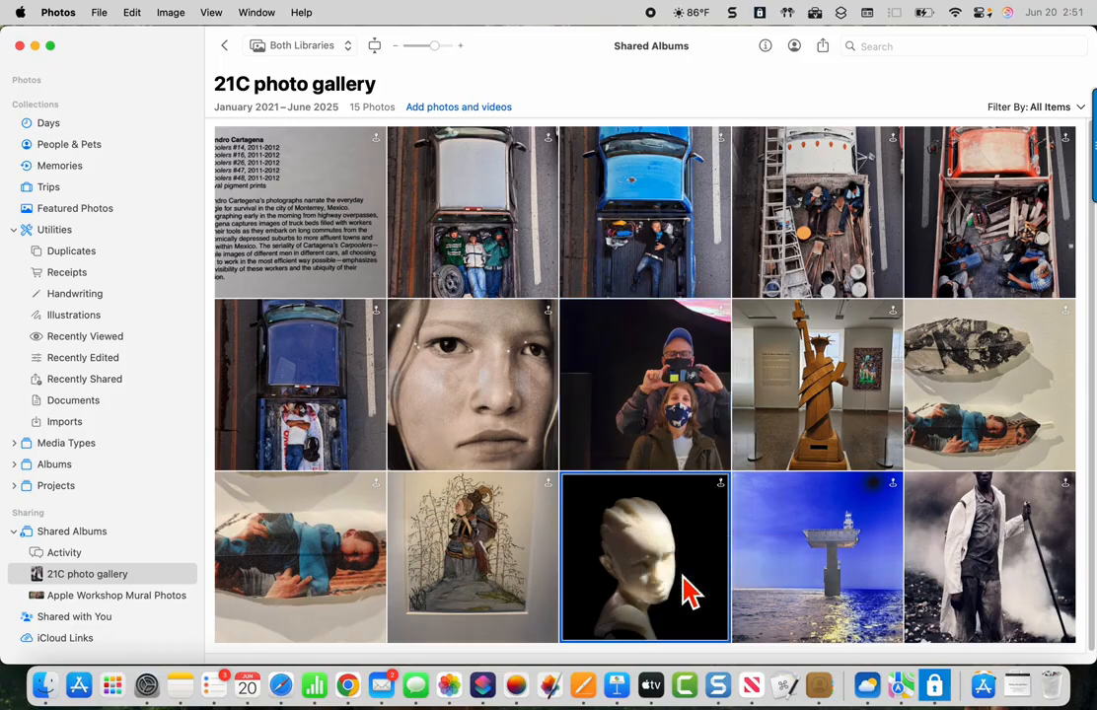
{"action": "right_click", "coordinate": [820, 551]}
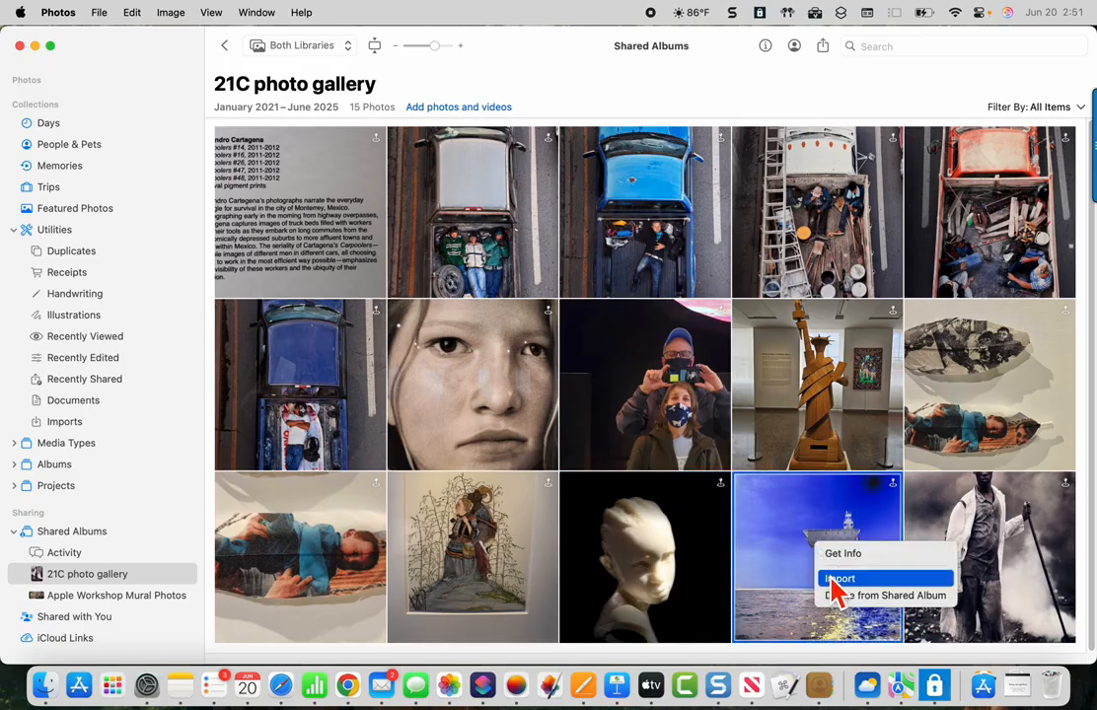
{"action": "left_click", "coordinate": [837, 581]}
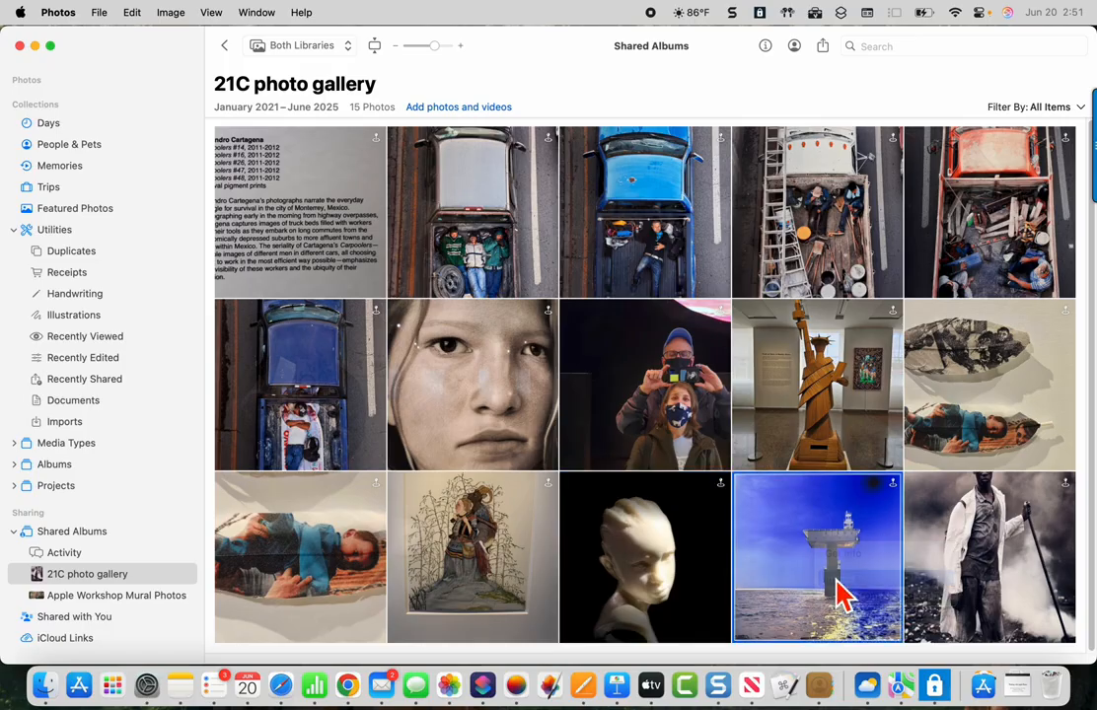
{"action": "right_click", "coordinate": [1013, 532]}
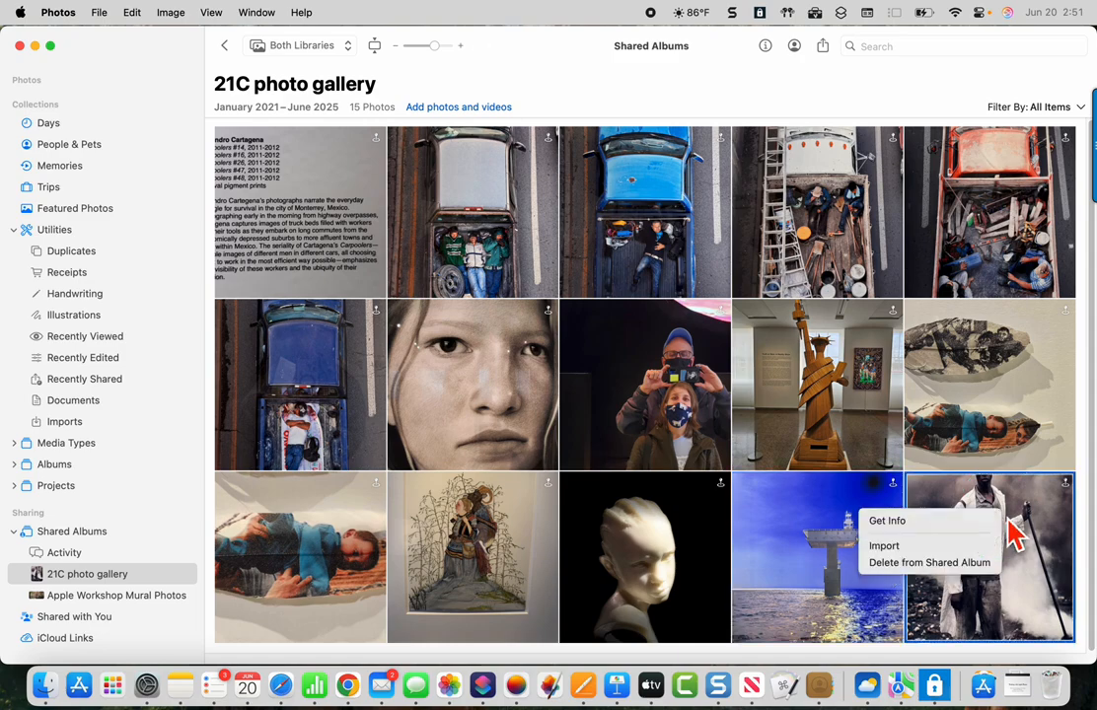
{"action": "left_click", "coordinate": [904, 549]}
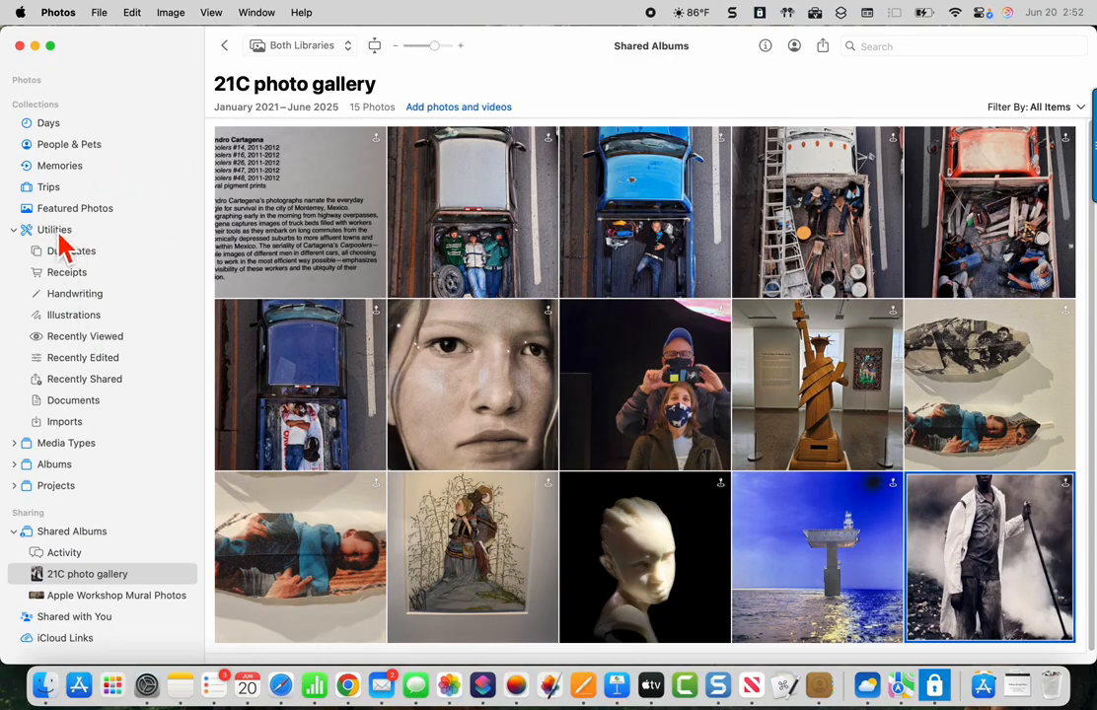
Find the Imports collection under Utilities and examine the photos brought in from the shared album
{"action": "left_click", "coordinate": [78, 255]}
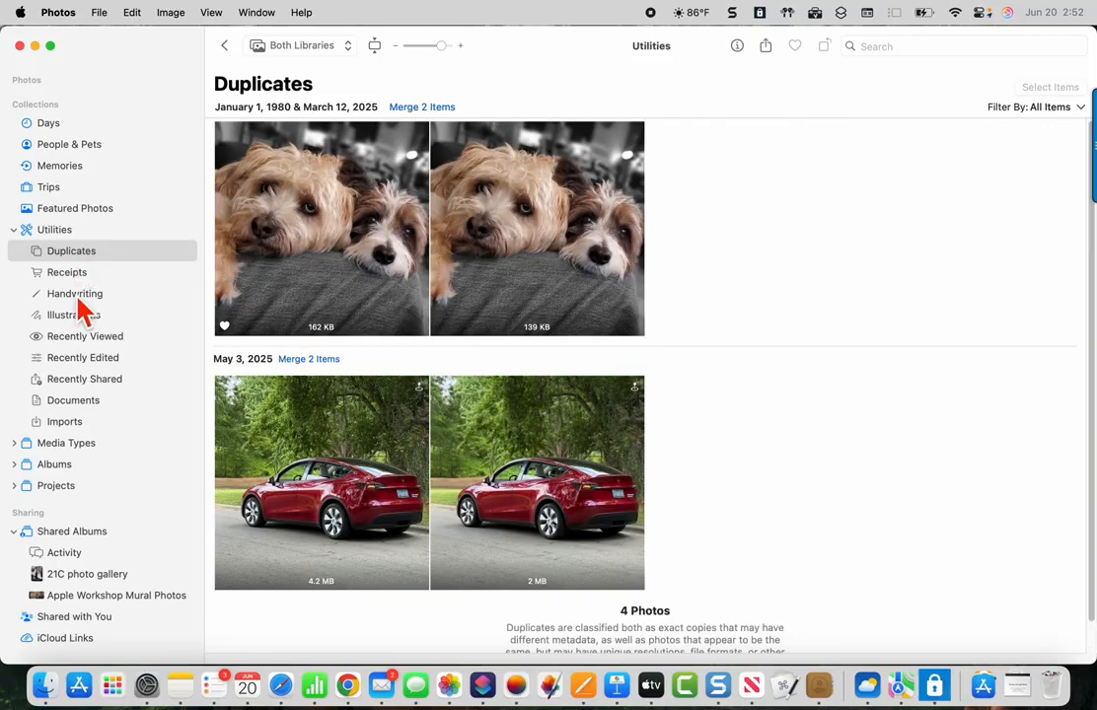
{"action": "left_click", "coordinate": [88, 339]}
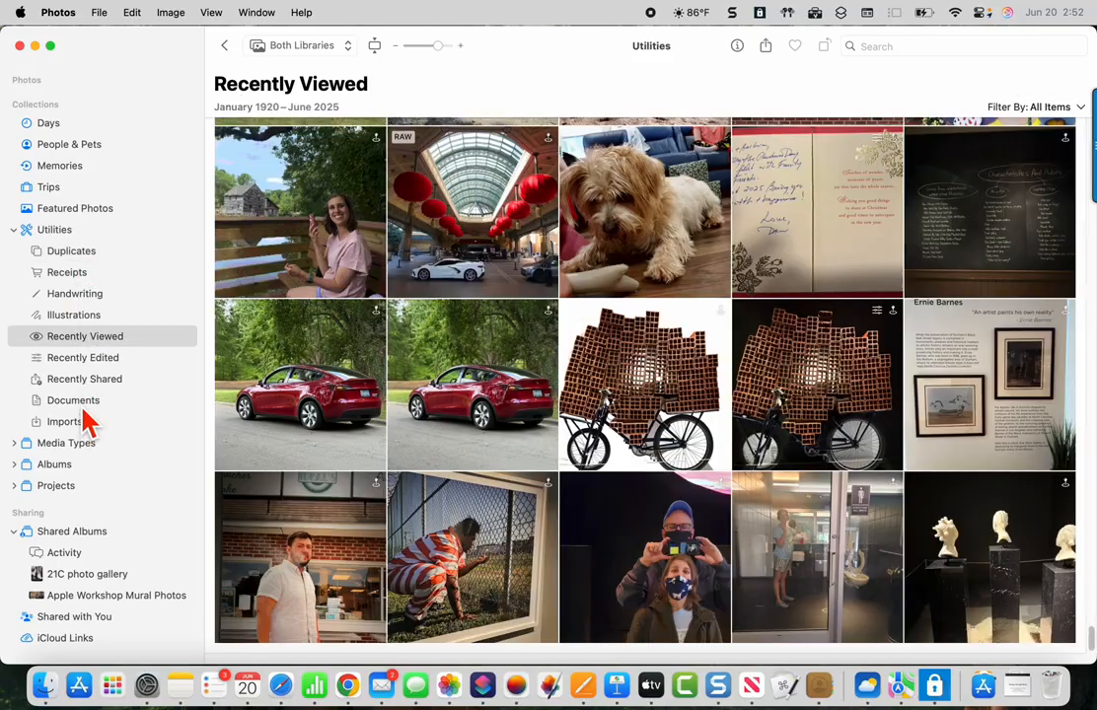
{"action": "left_click", "coordinate": [86, 405]}
{"action": "left_click", "coordinate": [77, 424]}
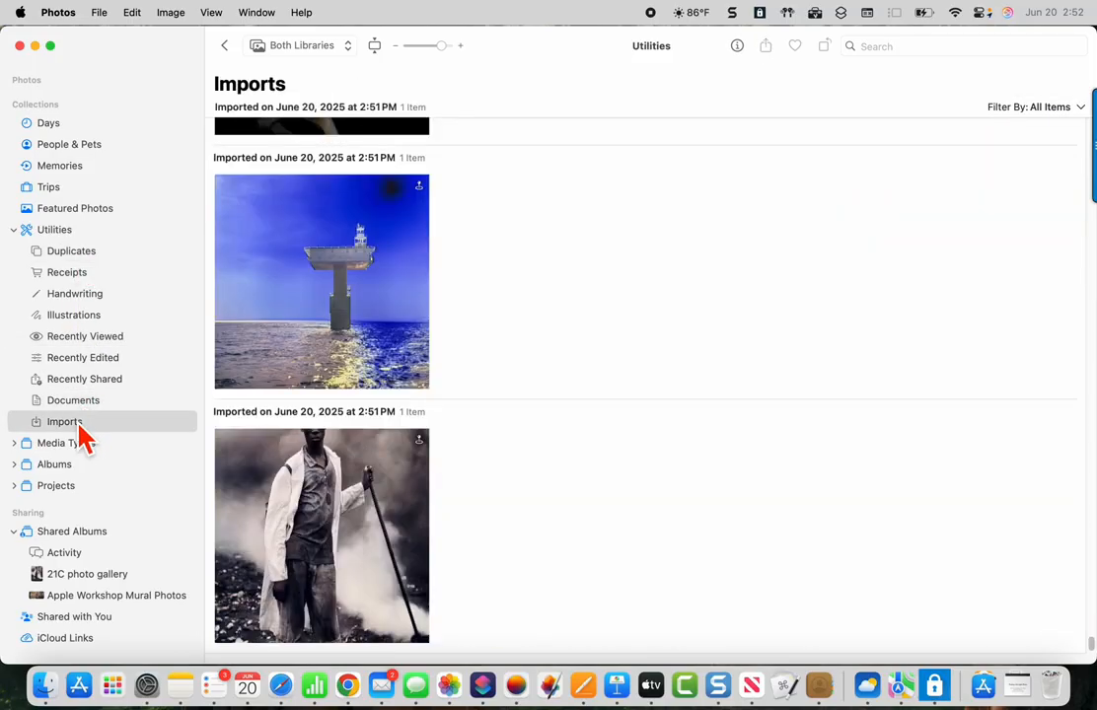
{"action": "scroll", "coordinate": [607, 334], "scroll_direction": "up", "scroll_amount": 10}
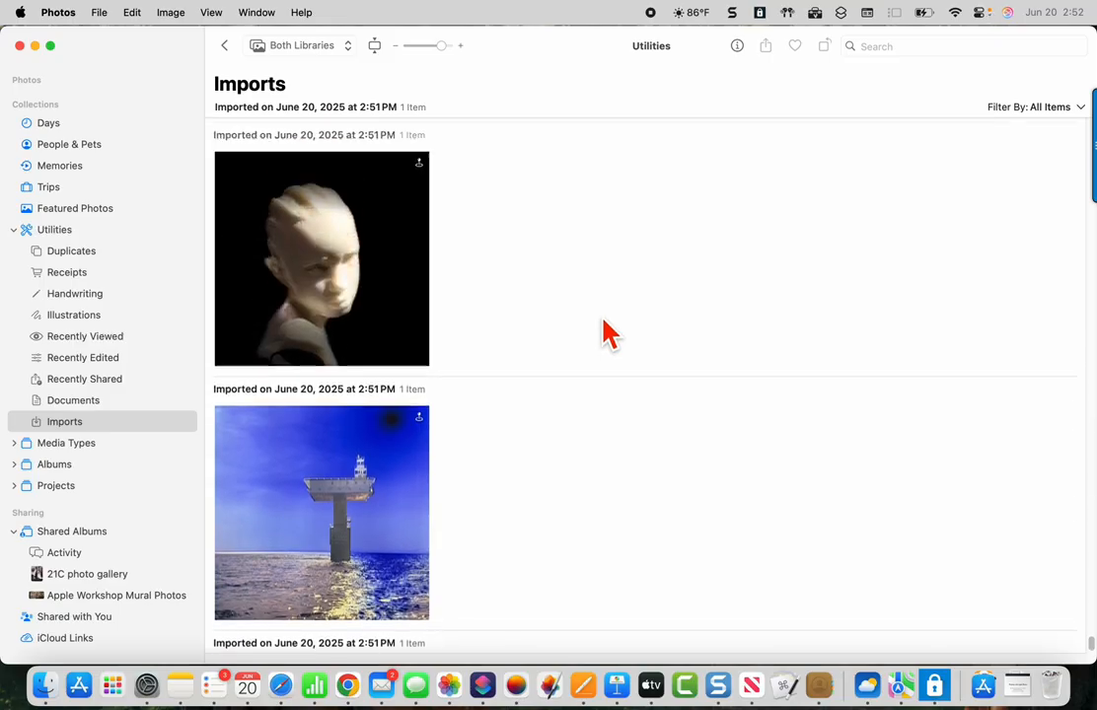
{"action": "scroll", "coordinate": [607, 333], "scroll_direction": "up", "scroll_amount": 5}
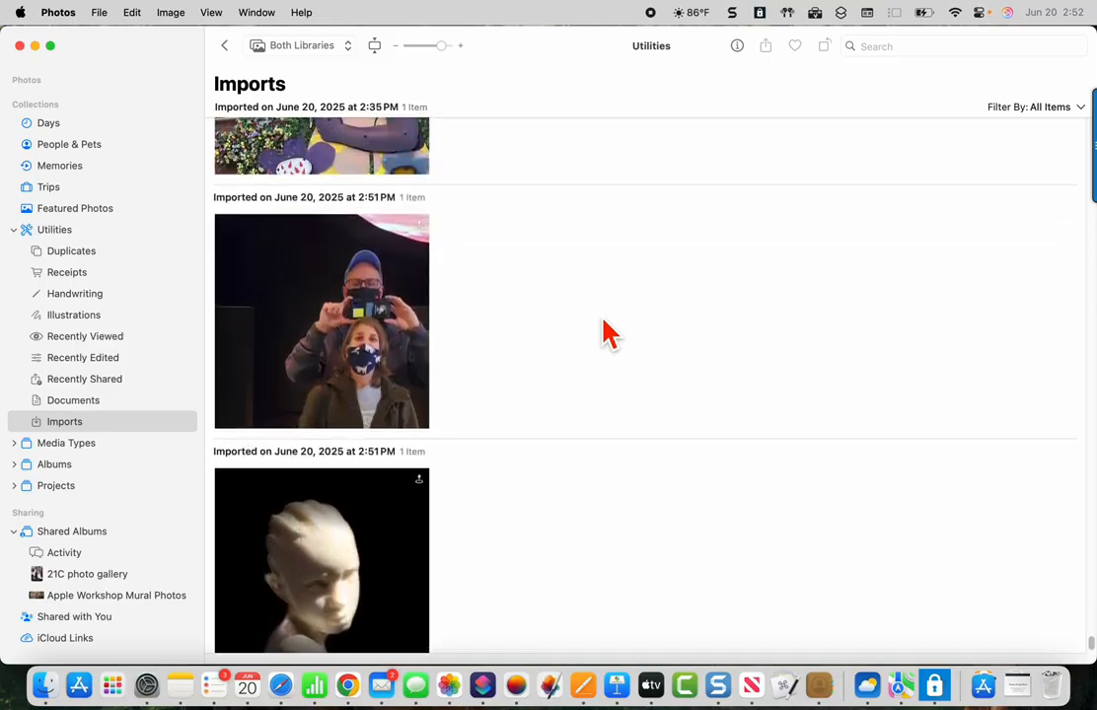
{"action": "scroll", "coordinate": [607, 333], "scroll_direction": "up", "scroll_amount": 2}
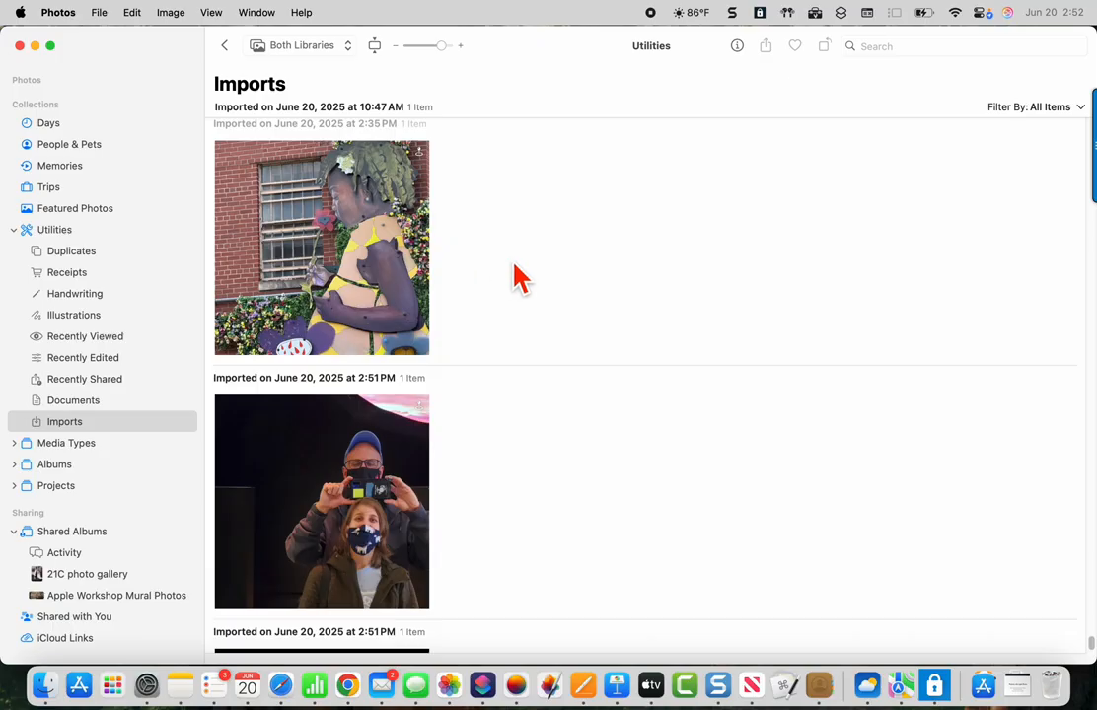
{"action": "scroll", "coordinate": [526, 281], "scroll_direction": "down", "scroll_amount": 9}
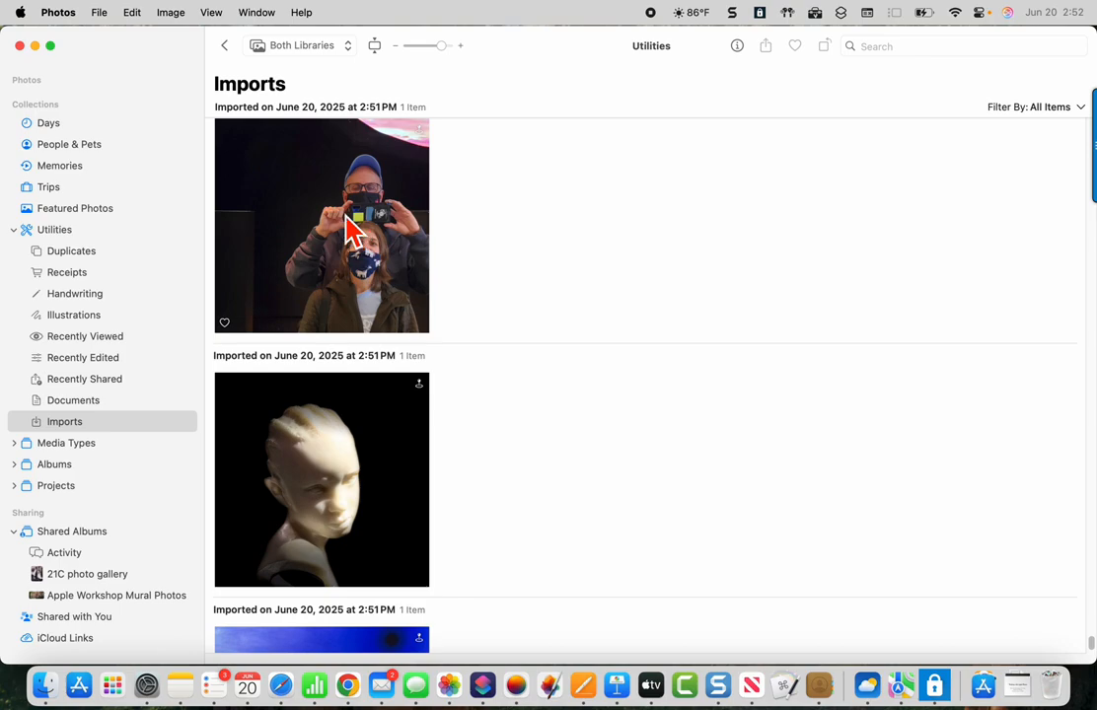
Open the imported selfie of the two masked people for editing with Preview
{"action": "left_click", "coordinate": [400, 240]}
{"action": "right_click", "coordinate": [399, 240]}
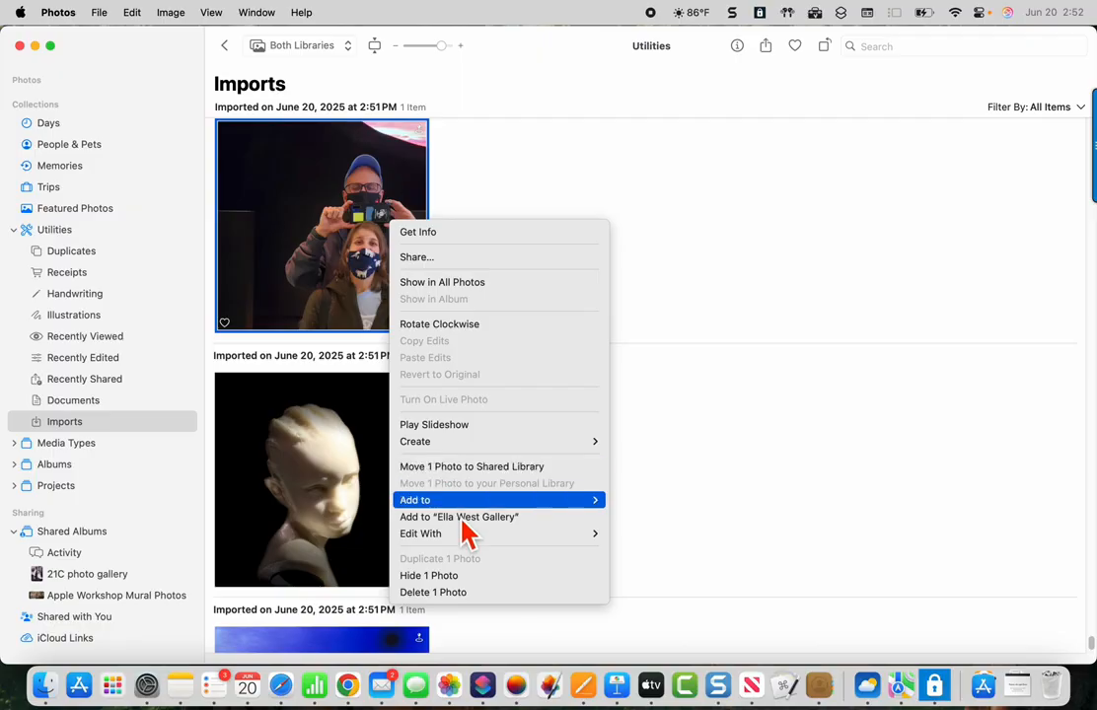
{"action": "mouse_move", "coordinate": [464, 540]}
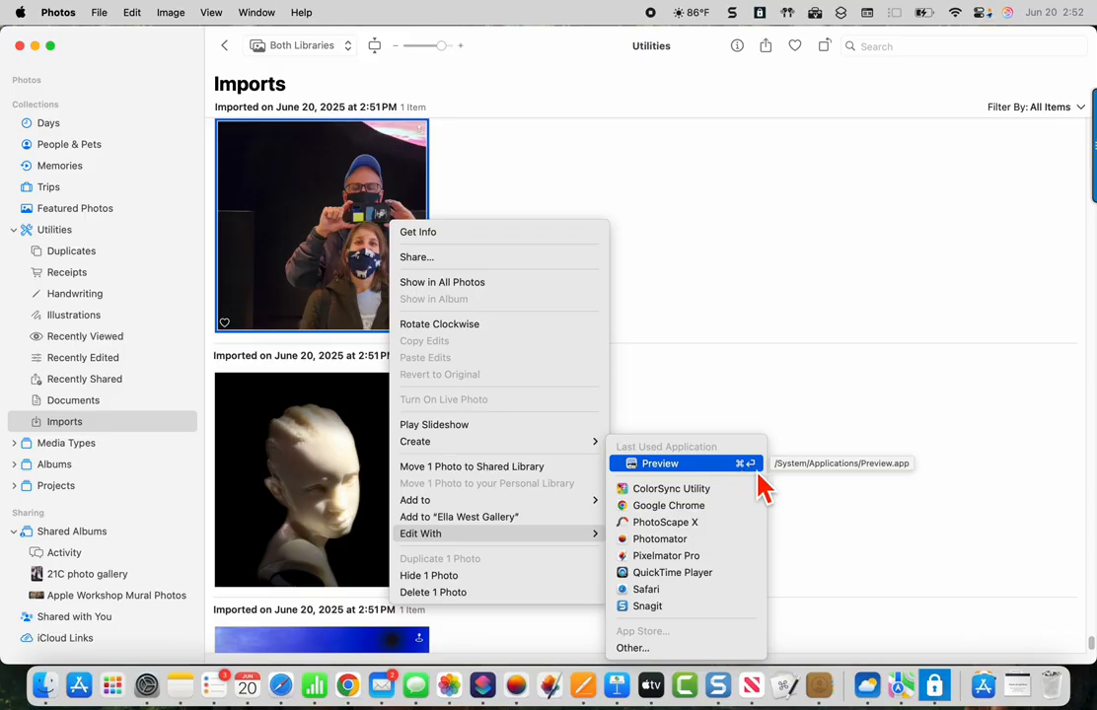
{"action": "left_click", "coordinate": [670, 470]}
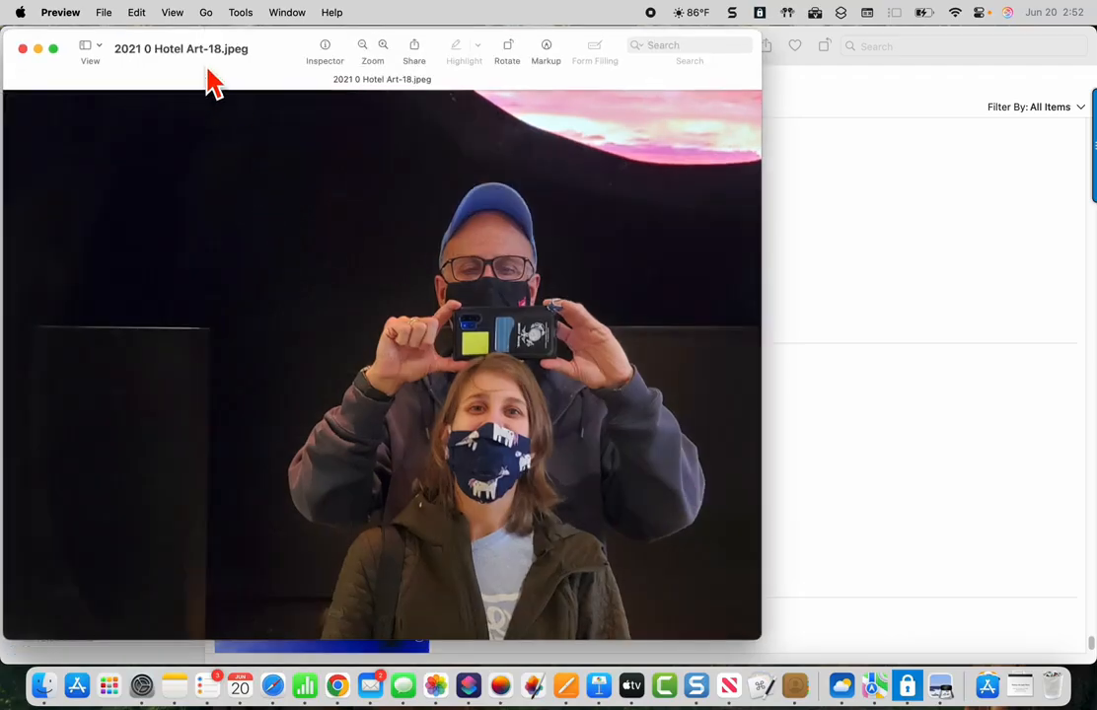
Remove the selfie's background, converting the document to PNG, and copy the resulting cut-out
{"action": "left_click", "coordinate": [242, 12]}
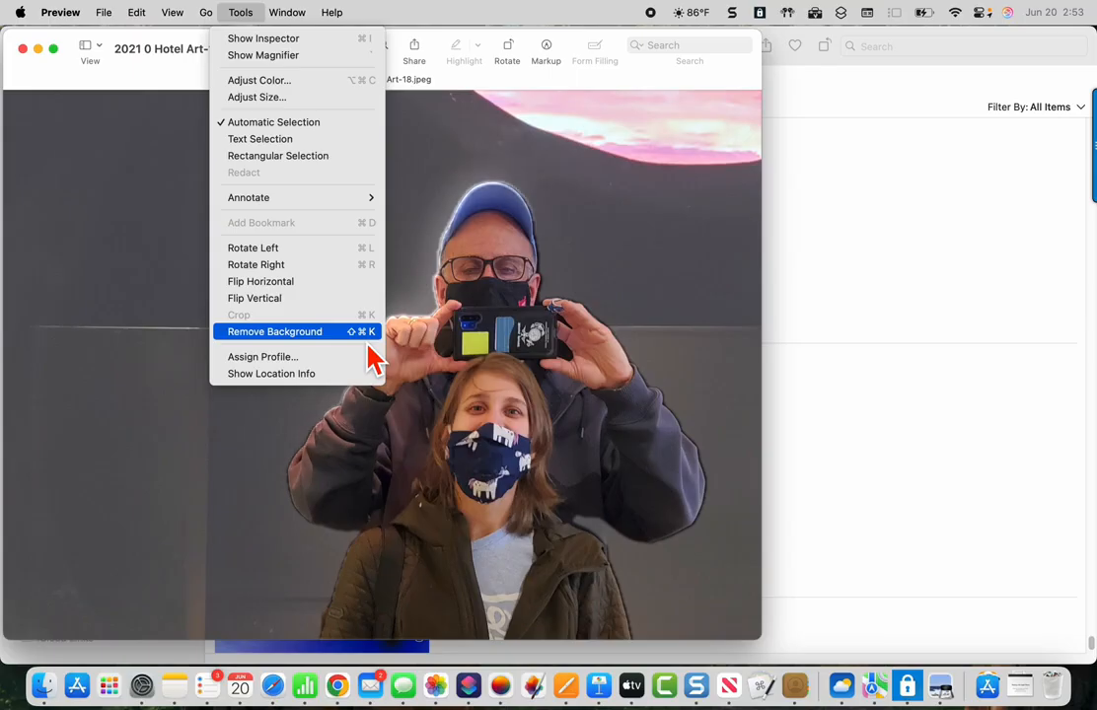
{"action": "left_click", "coordinate": [317, 337]}
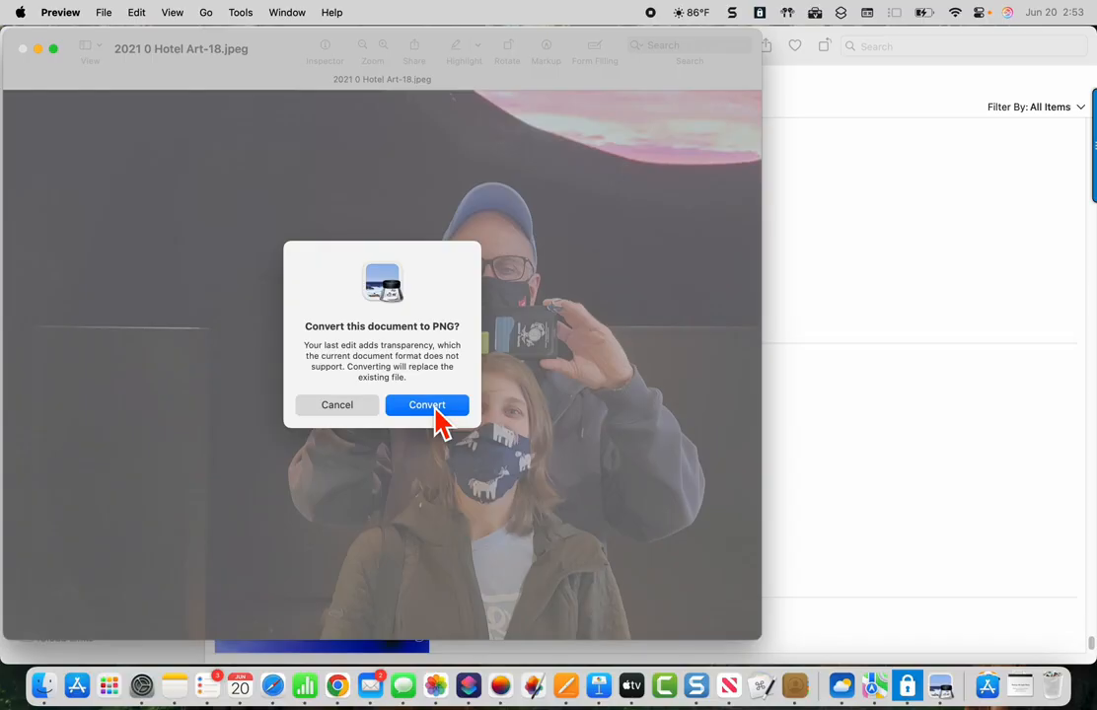
{"action": "left_click", "coordinate": [427, 406]}
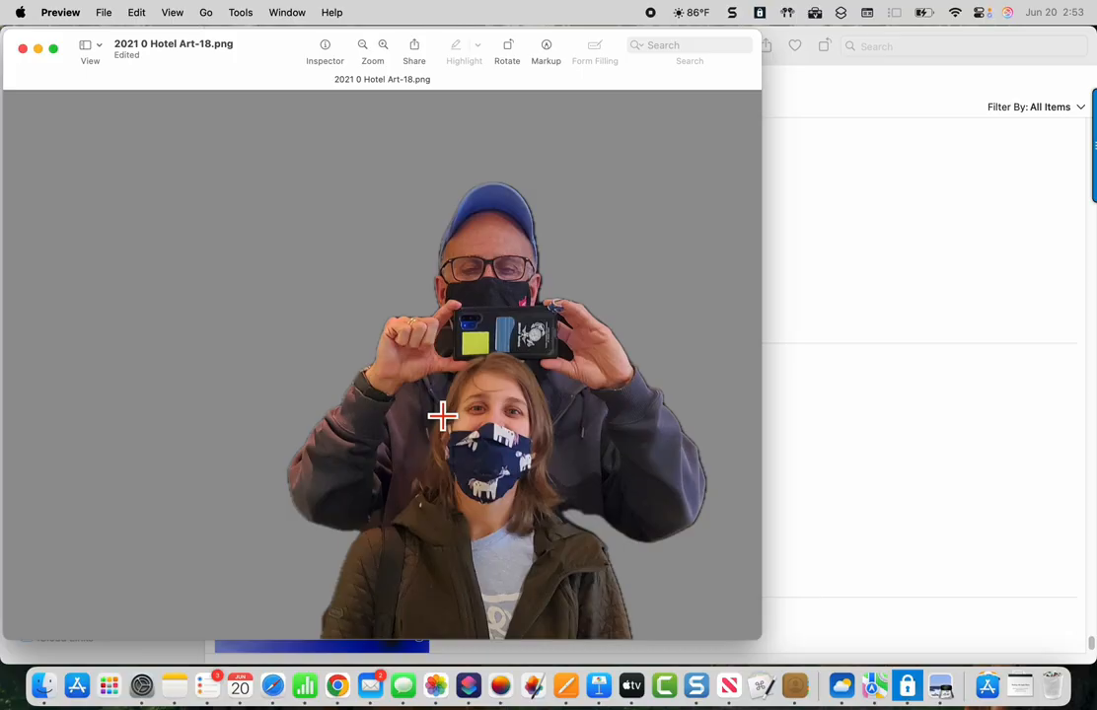
{"action": "left_click", "coordinate": [138, 14]}
{"action": "left_click", "coordinate": [143, 94]}
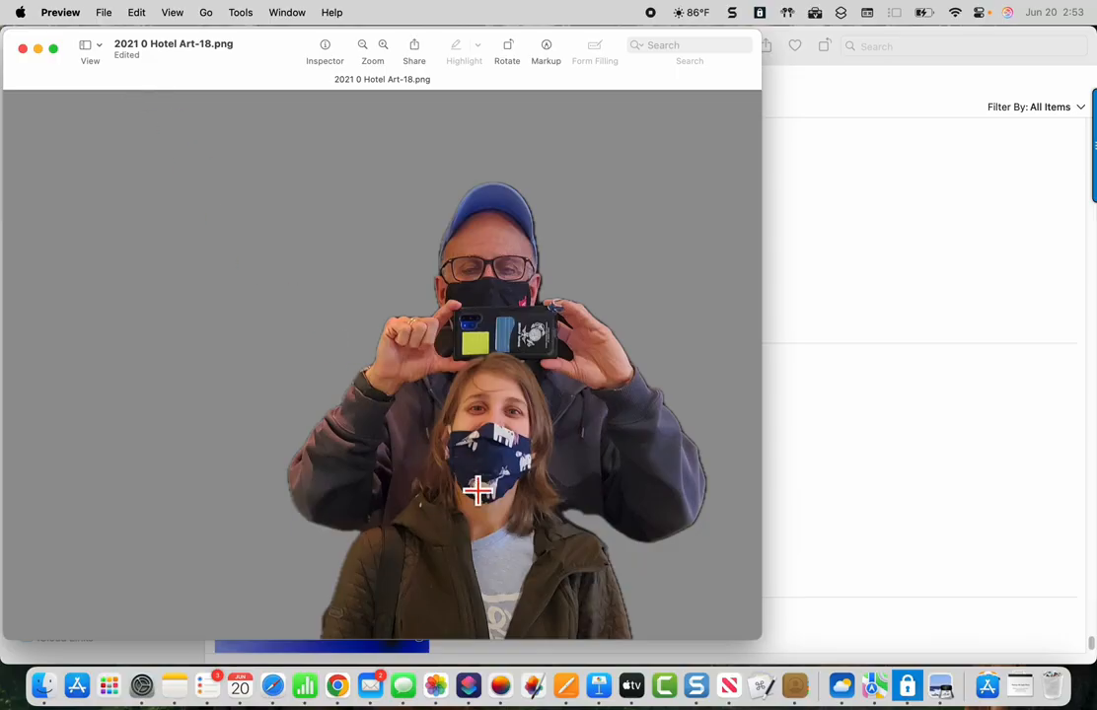
Switch to Pages and close the Untitled 3 document, deleting it instead of saving
{"action": "left_click", "coordinate": [567, 687]}
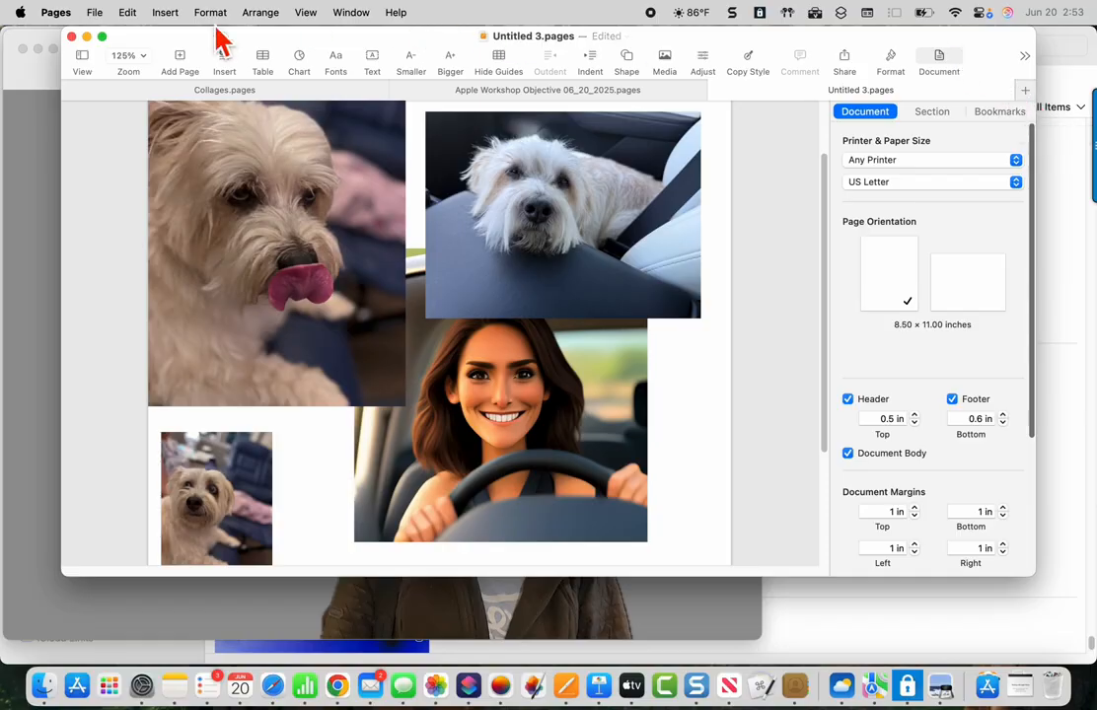
{"action": "left_click", "coordinate": [71, 36]}
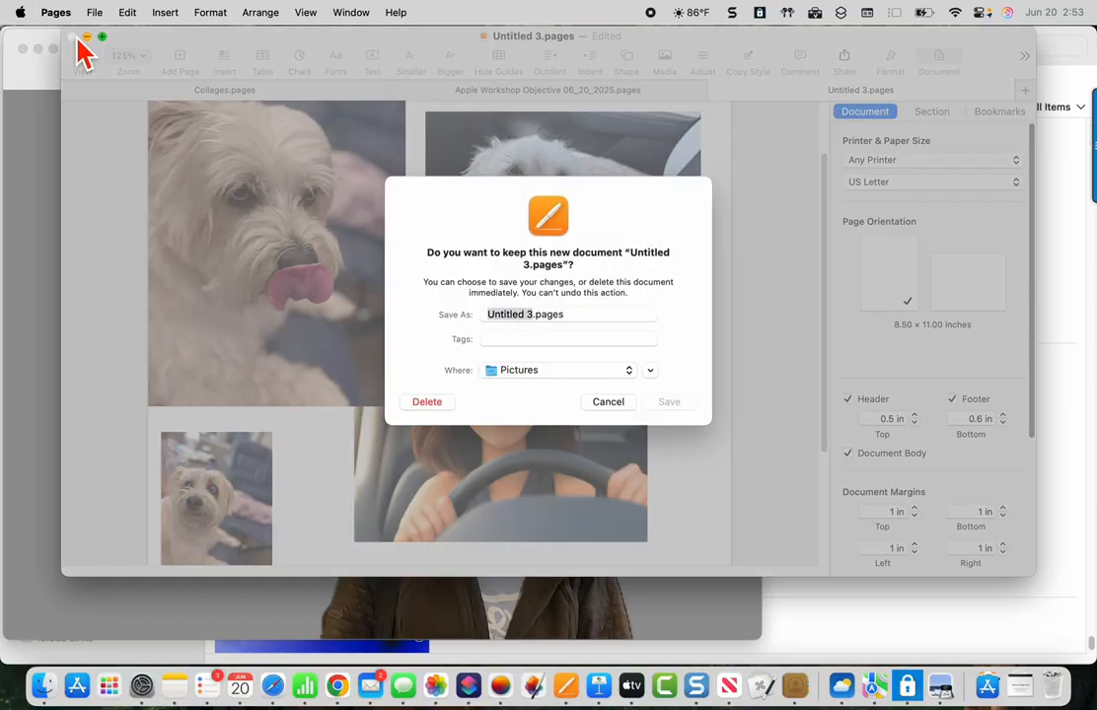
{"action": "left_click", "coordinate": [440, 404]}
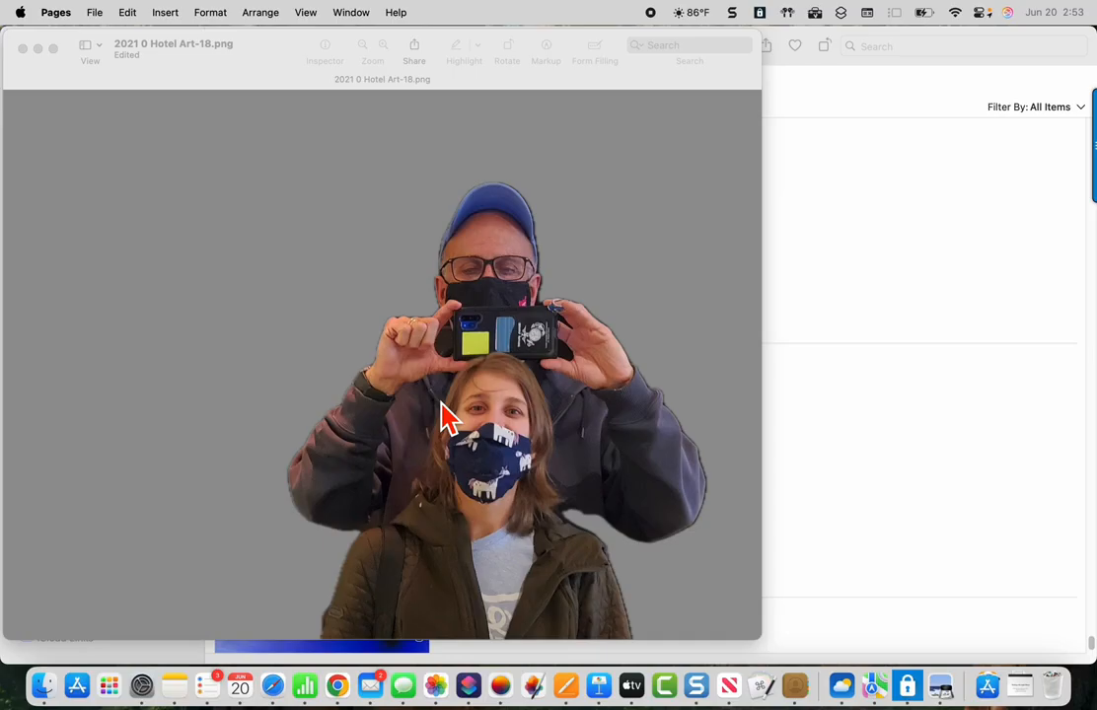
Create a new Pages document from the Blank Layout template
{"action": "left_click", "coordinate": [568, 690]}
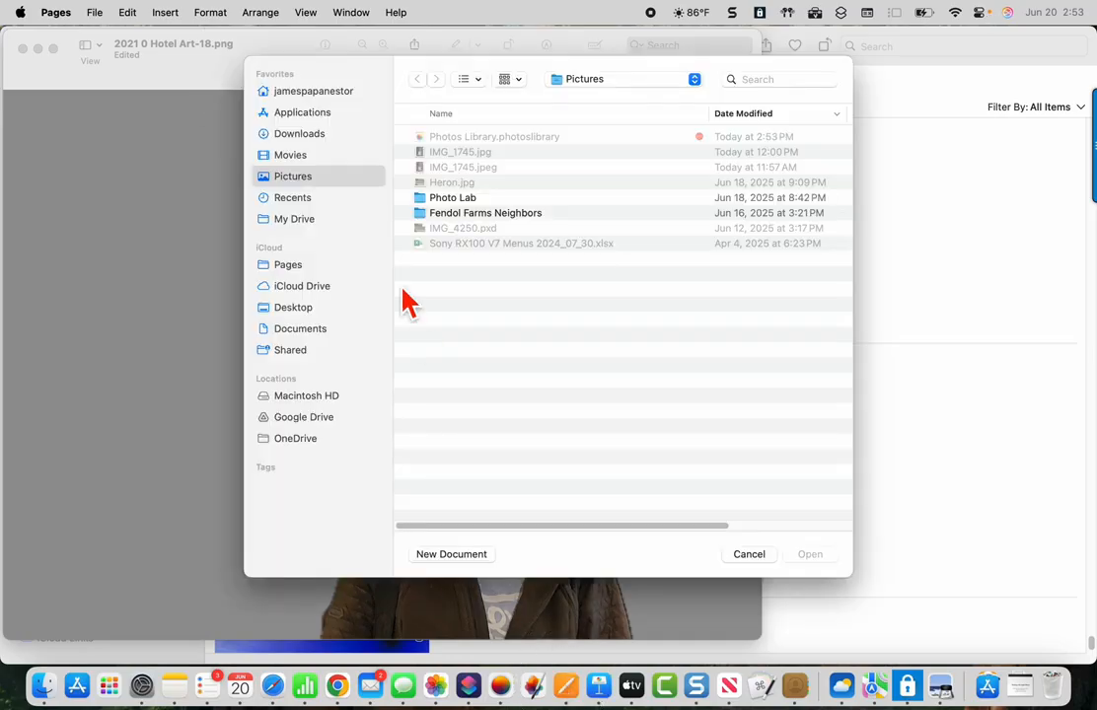
{"action": "scroll", "coordinate": [301, 78], "scroll_direction": "down", "scroll_amount": 1}
{"action": "left_click", "coordinate": [451, 554]}
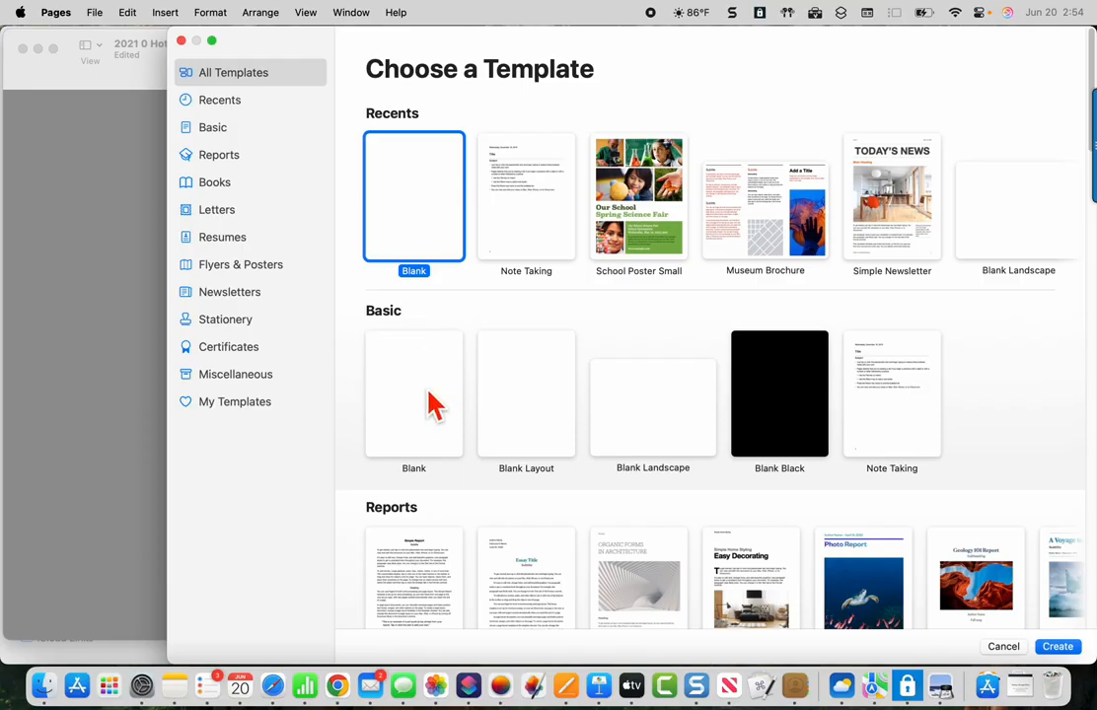
{"action": "left_click", "coordinate": [521, 407]}
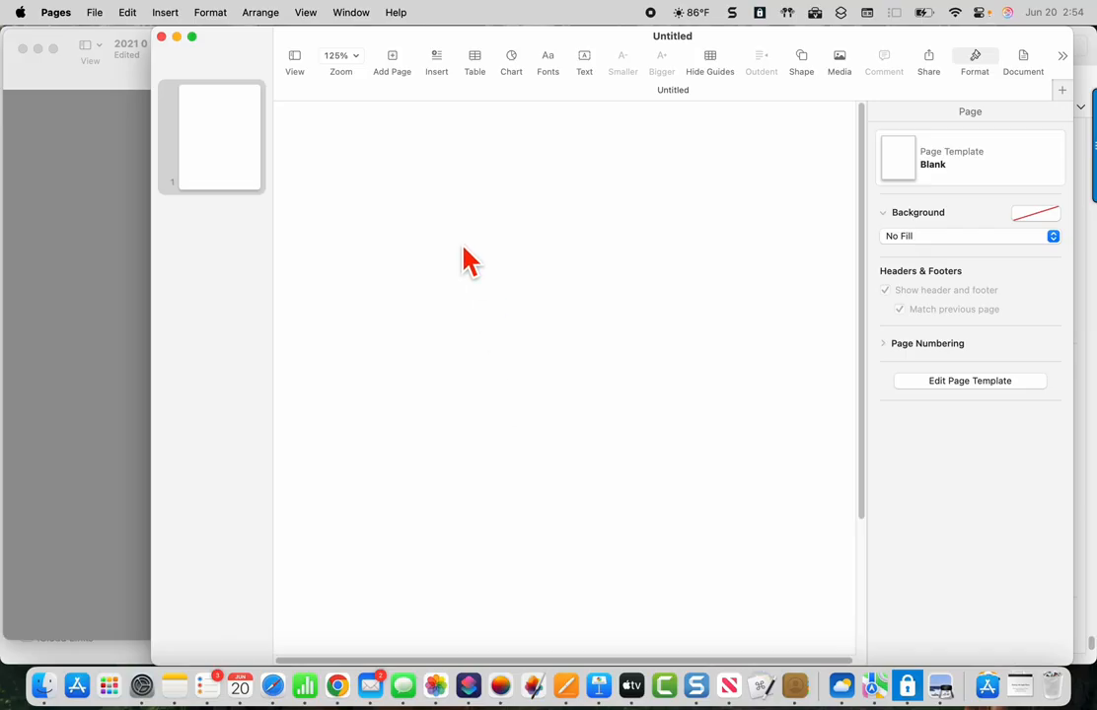
{"action": "key", "text": "super+Tab"}
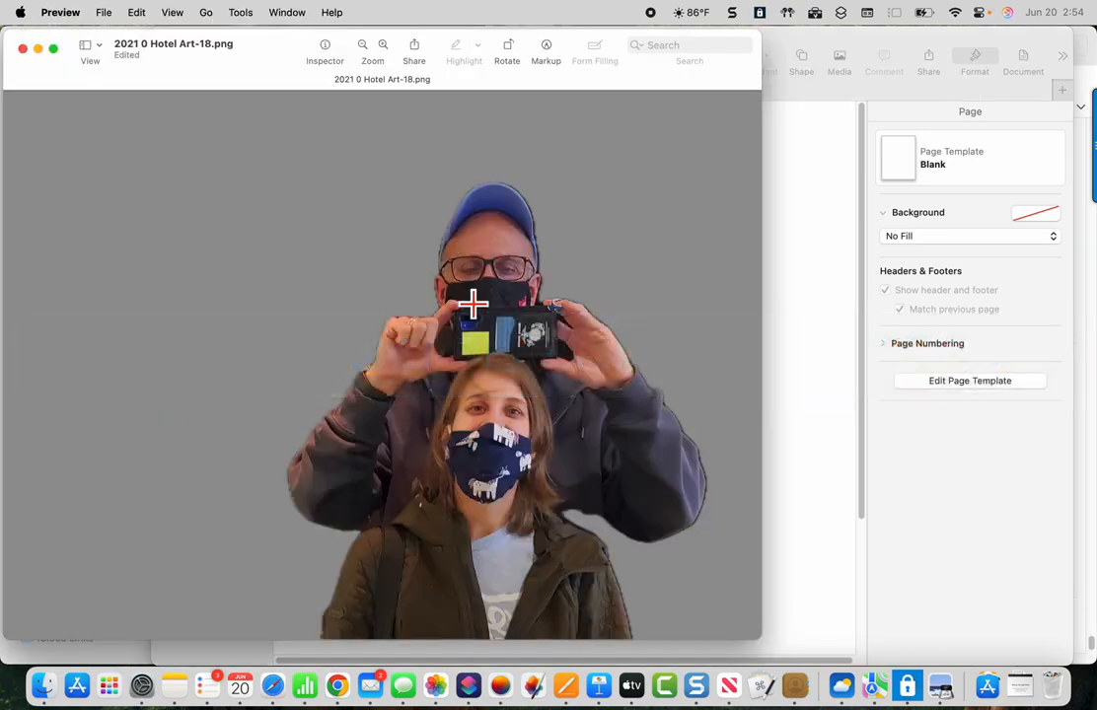
{"action": "left_click", "coordinate": [136, 12]}
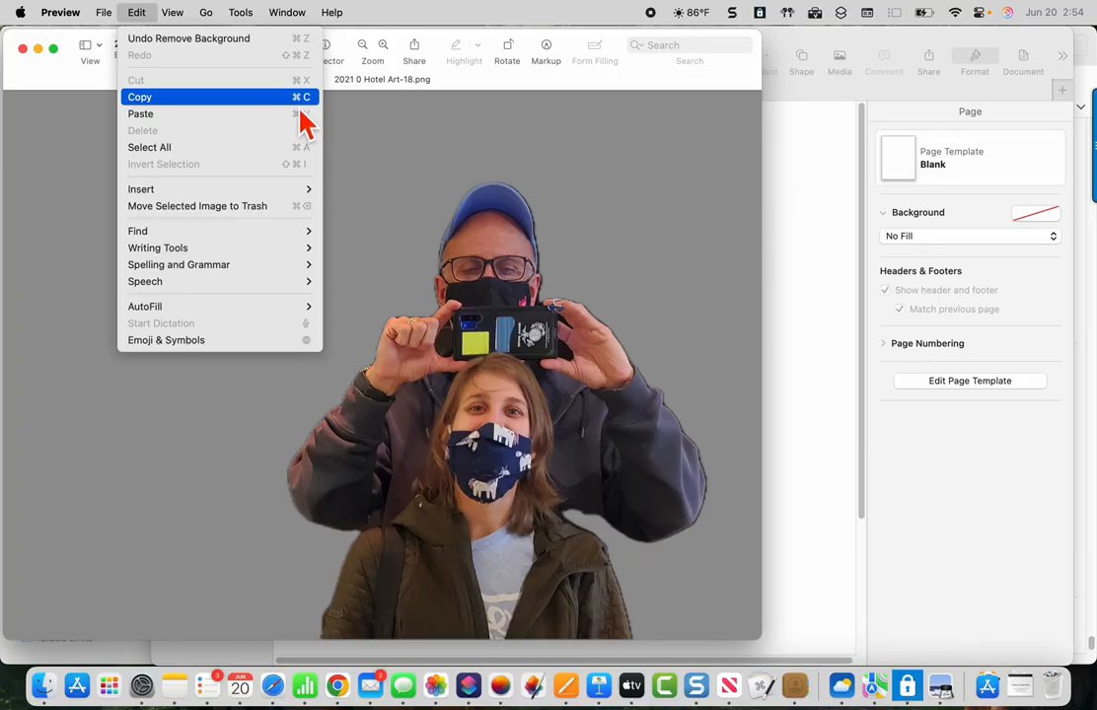
{"action": "left_click", "coordinate": [76, 290]}
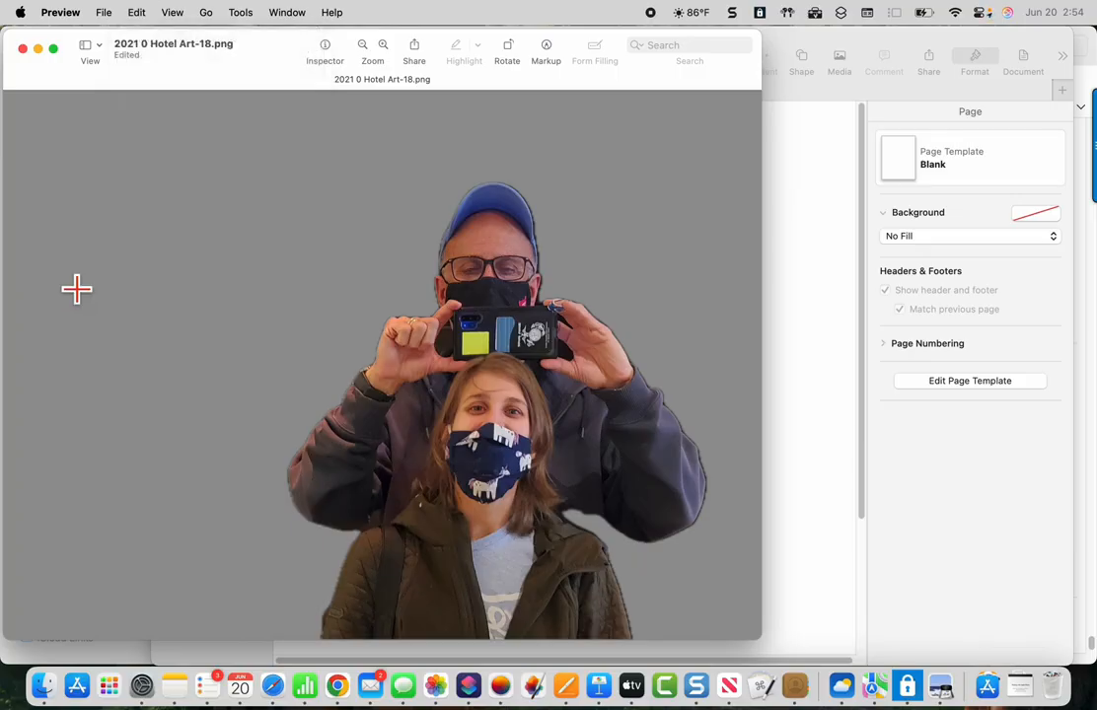
{"action": "key", "text": "super+Tab"}
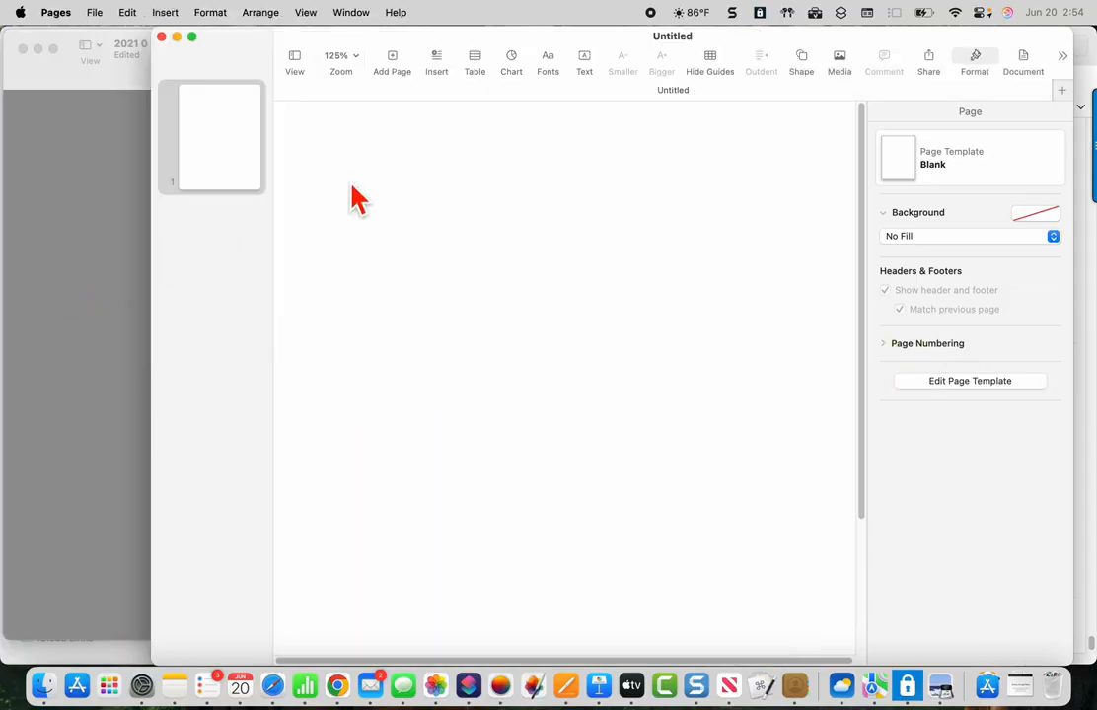
Paste the copied cut-out onto the blank page and place it, scaled down to a bit over half size, in the page's upper-left area
{"action": "key", "text": "super+v"}
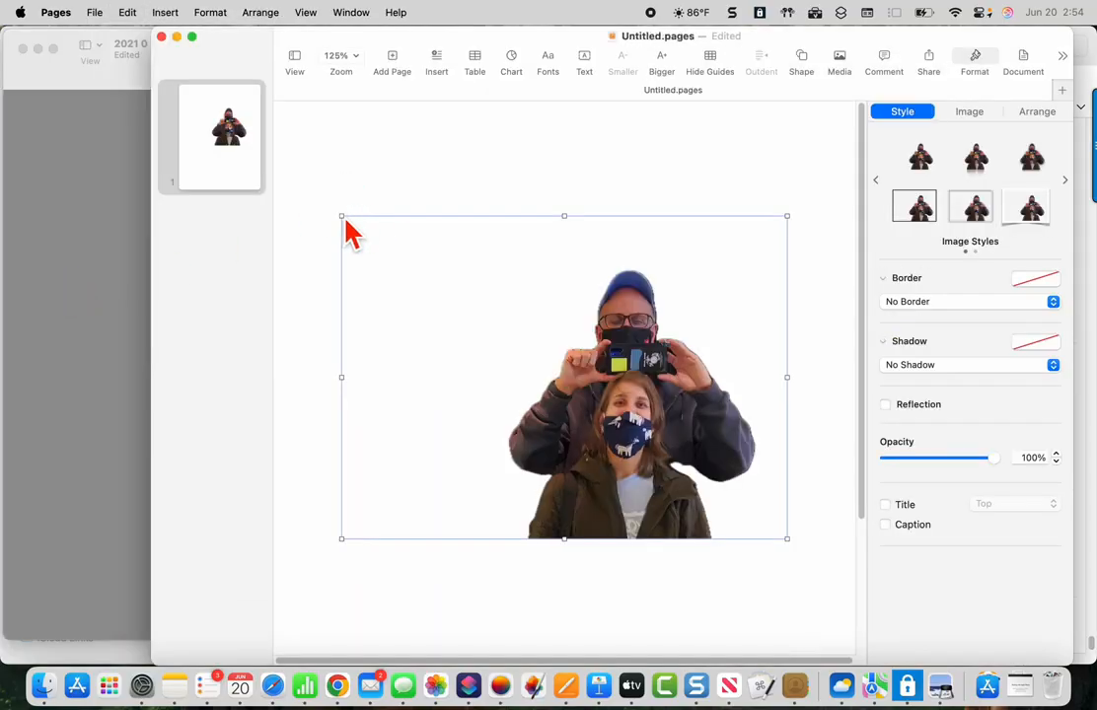
{"action": "left_click_drag", "start_coordinate": [344, 217], "coordinate": [527, 350]}
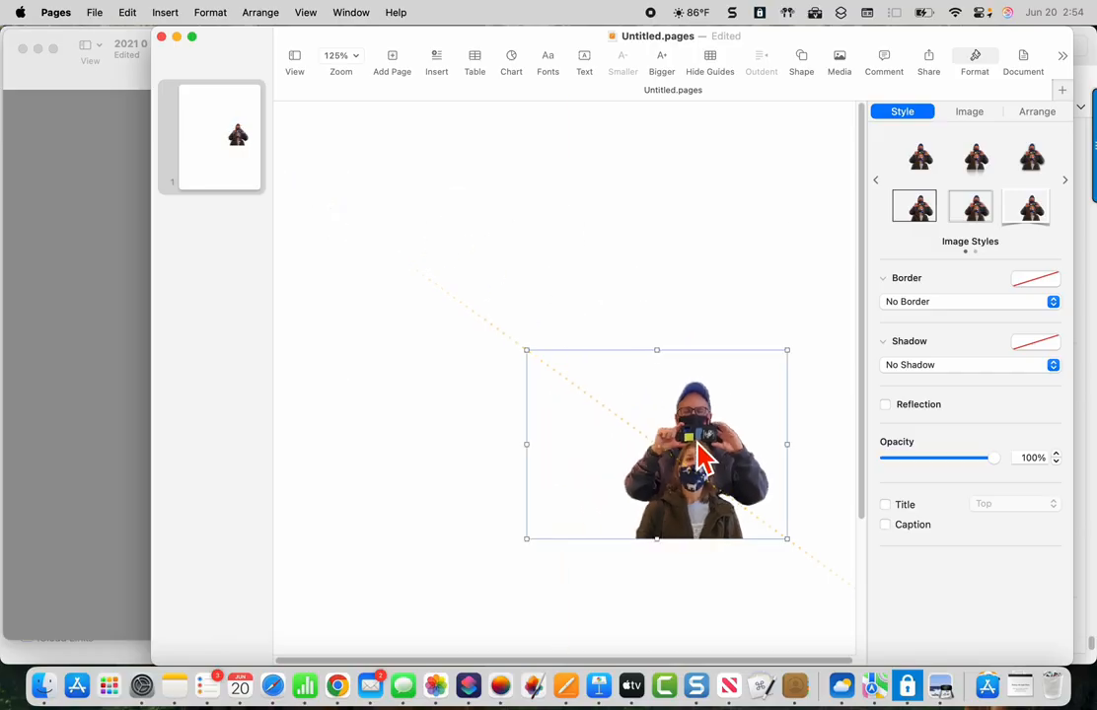
{"action": "left_click_drag", "start_coordinate": [708, 469], "coordinate": [433, 211]}
{"action": "left_click", "coordinate": [602, 253]}
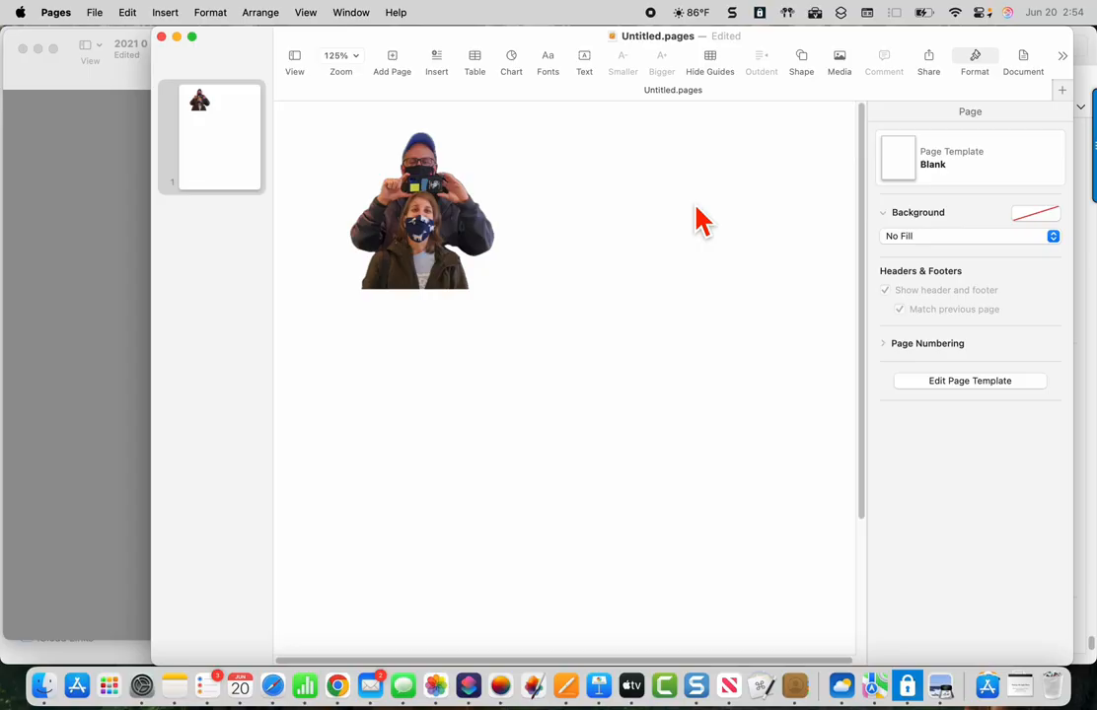
Open the photo library browser for adding photos or videos to the page
{"action": "left_click", "coordinate": [841, 61]}
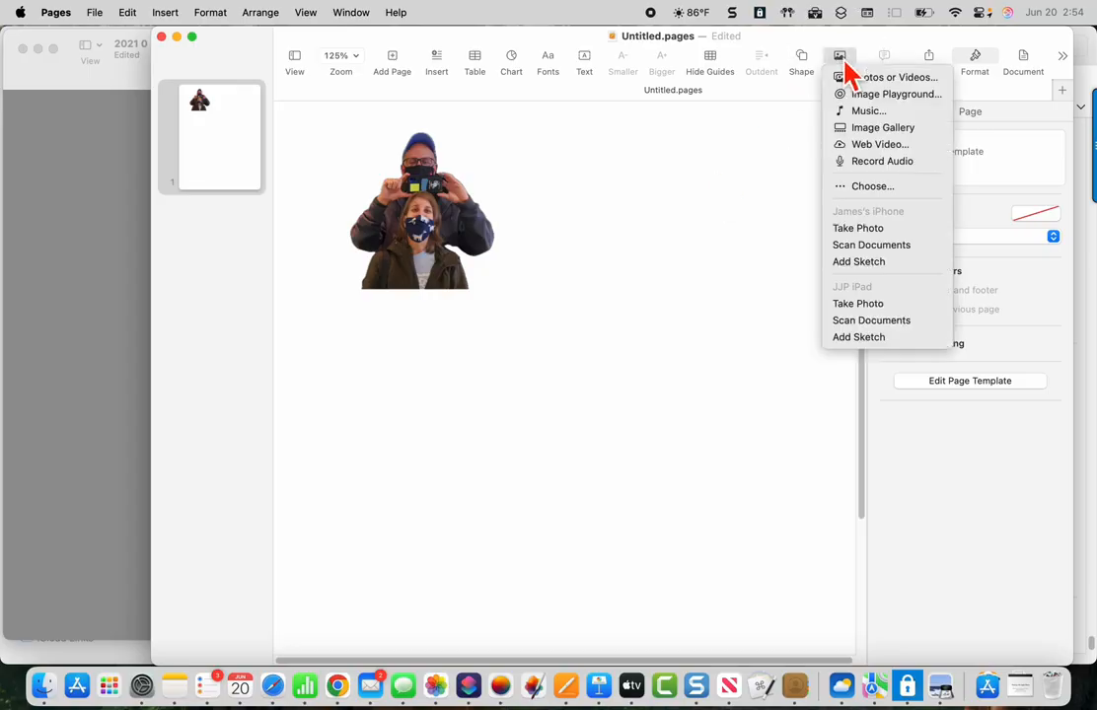
{"action": "left_click", "coordinate": [899, 86]}
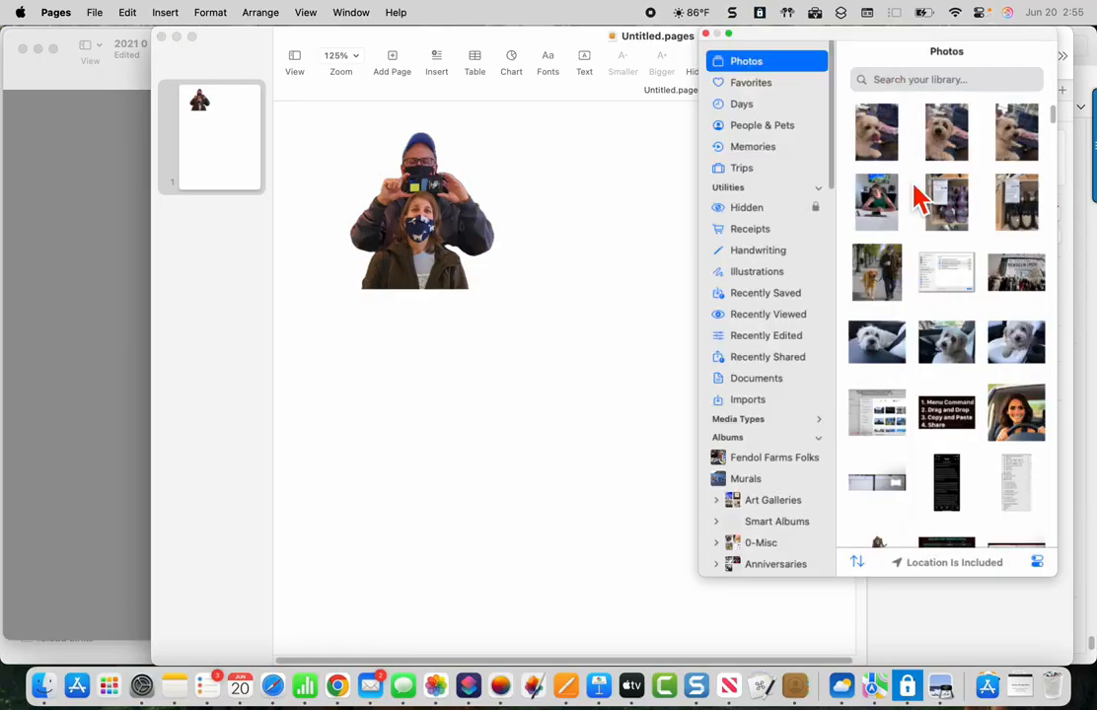
{"action": "left_click", "coordinate": [902, 150]}
{"action": "left_click", "coordinate": [894, 138]}
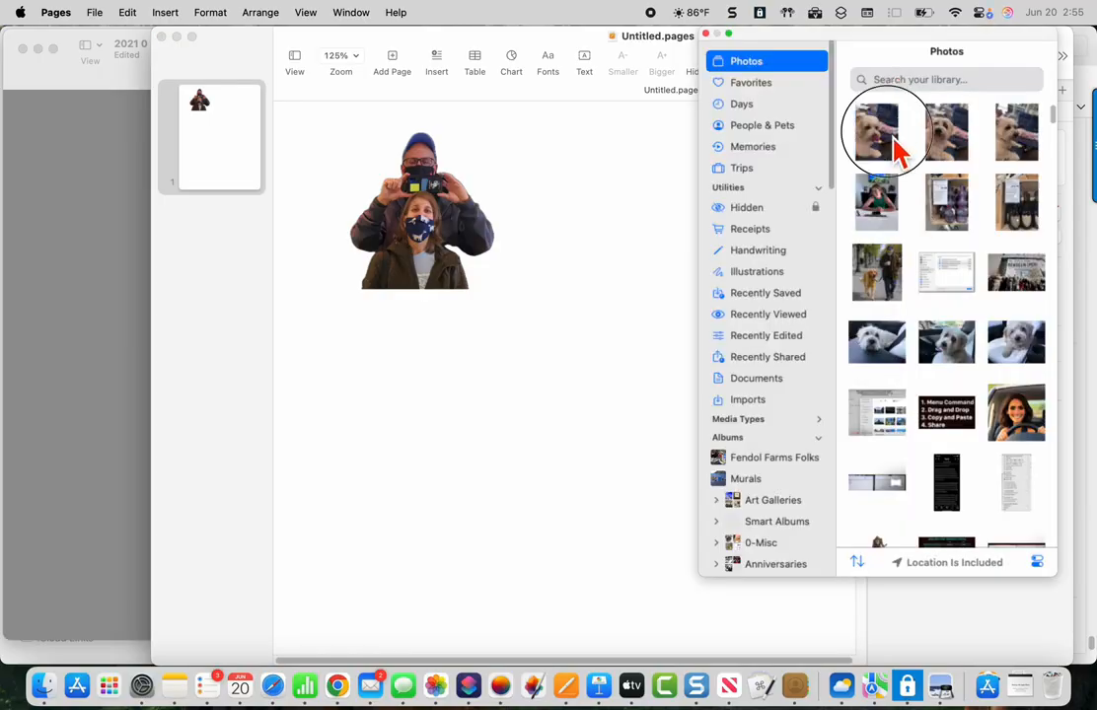
{"action": "left_click", "coordinate": [897, 150]}
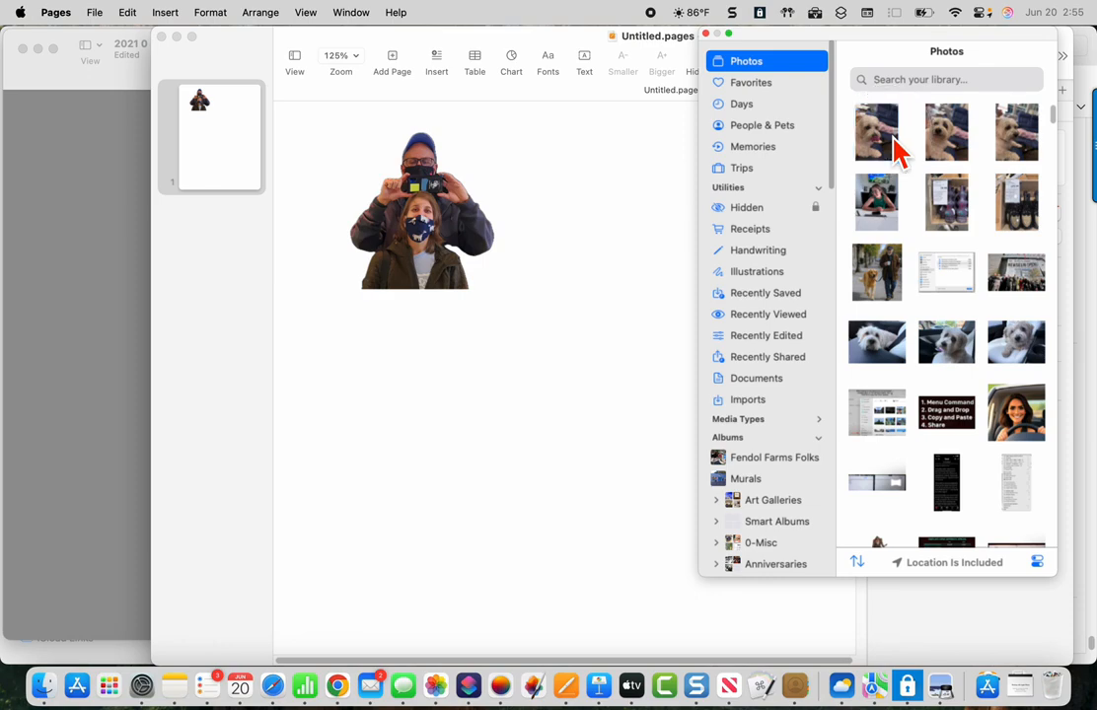
{"action": "left_click", "coordinate": [897, 148]}
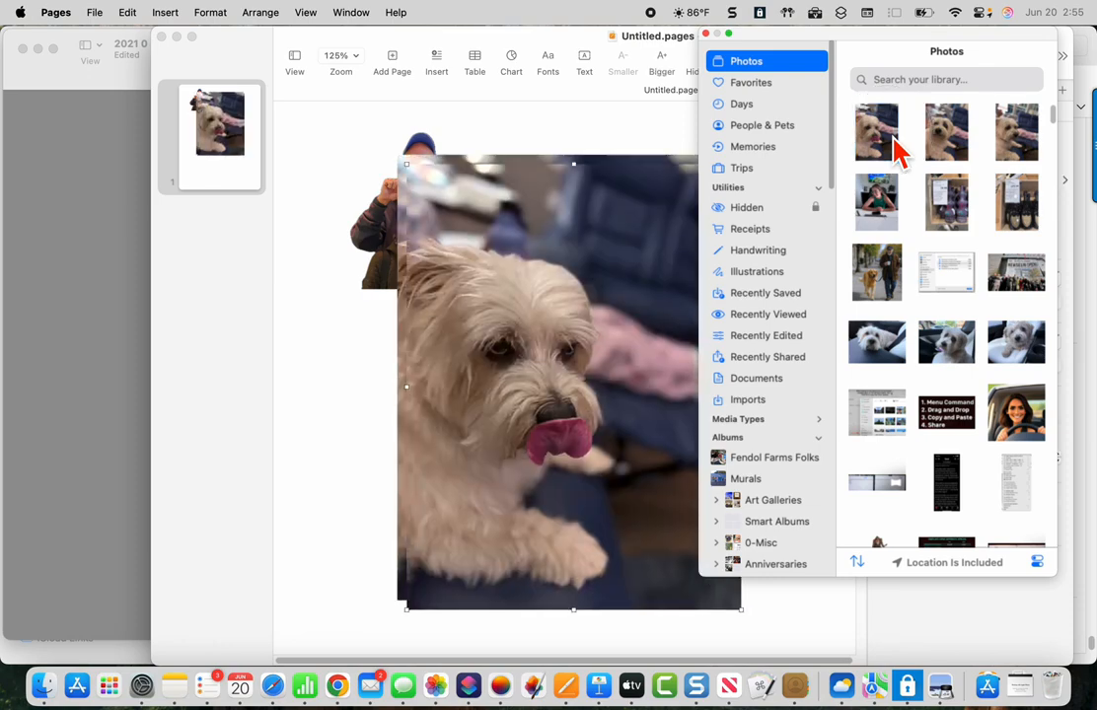
{"action": "left_click", "coordinate": [649, 222]}
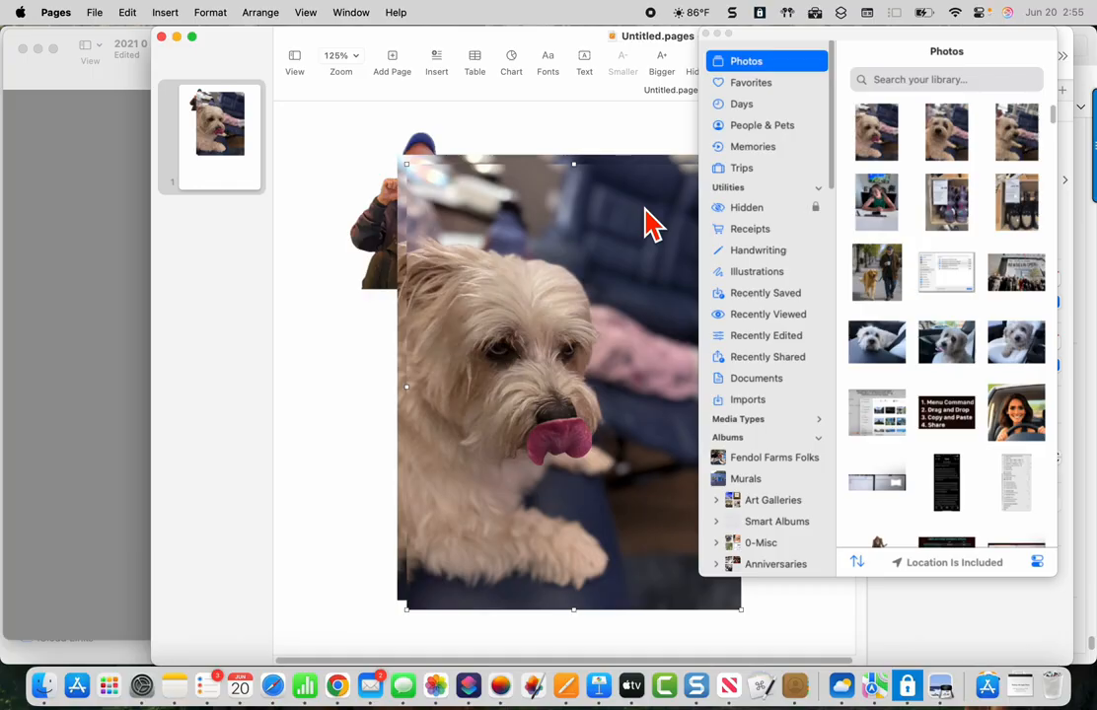
{"action": "key", "text": "BackSpace"}
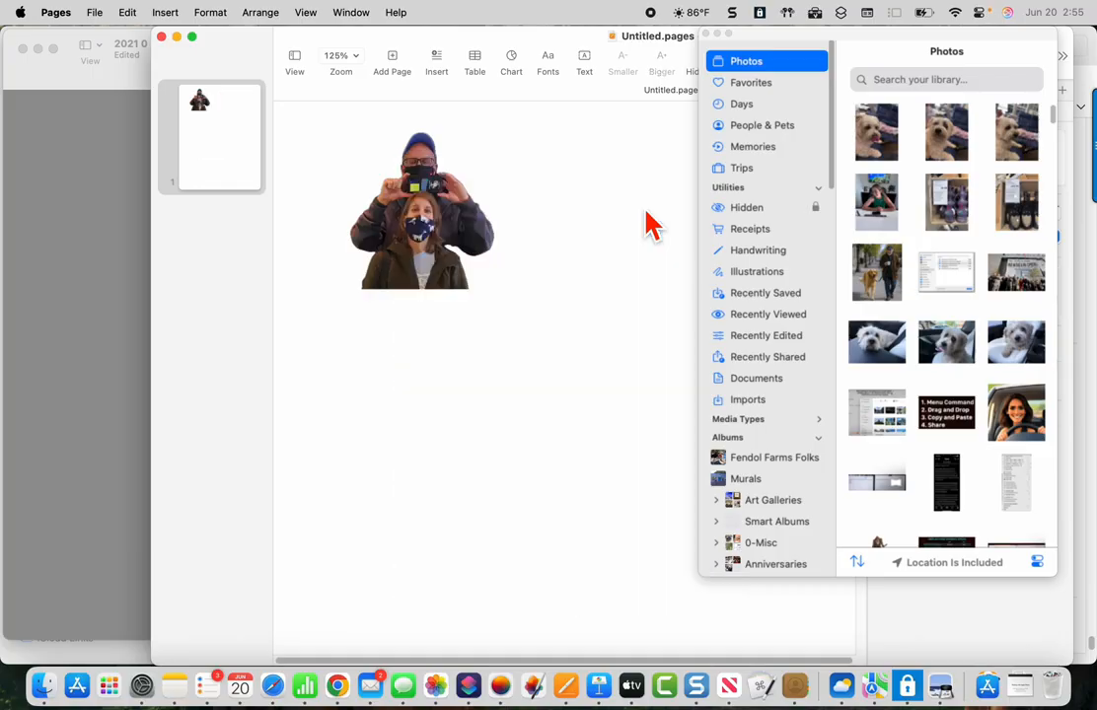
Insert the library's first photo, the dog licking its nose, scale it to about half size, and place it below the people cut-out
{"action": "left_click", "coordinate": [880, 148]}
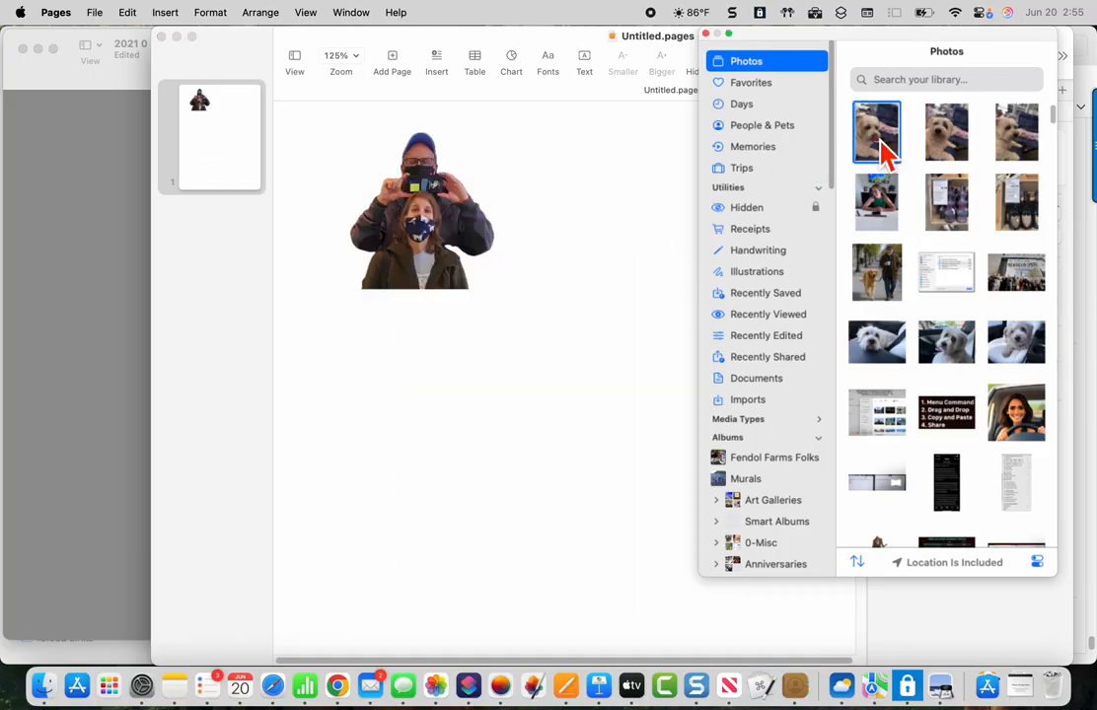
{"action": "left_click_drag", "start_coordinate": [399, 155], "coordinate": [538, 383]}
{"action": "left_click_drag", "start_coordinate": [406, 164], "coordinate": [592, 380]}
{"action": "left_click_drag", "start_coordinate": [646, 454], "coordinate": [381, 394]}
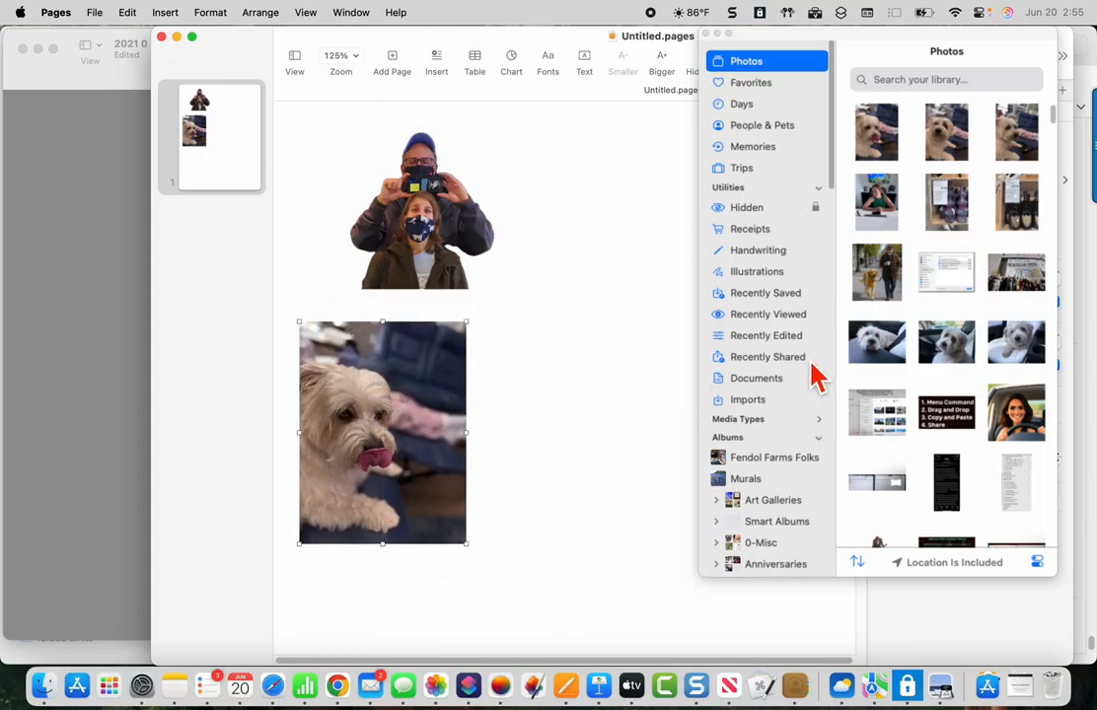
Insert the middle photo of the white dog in the car, scaled to a bit over half size, beside the first dog photo
{"action": "double_click", "coordinate": [965, 350]}
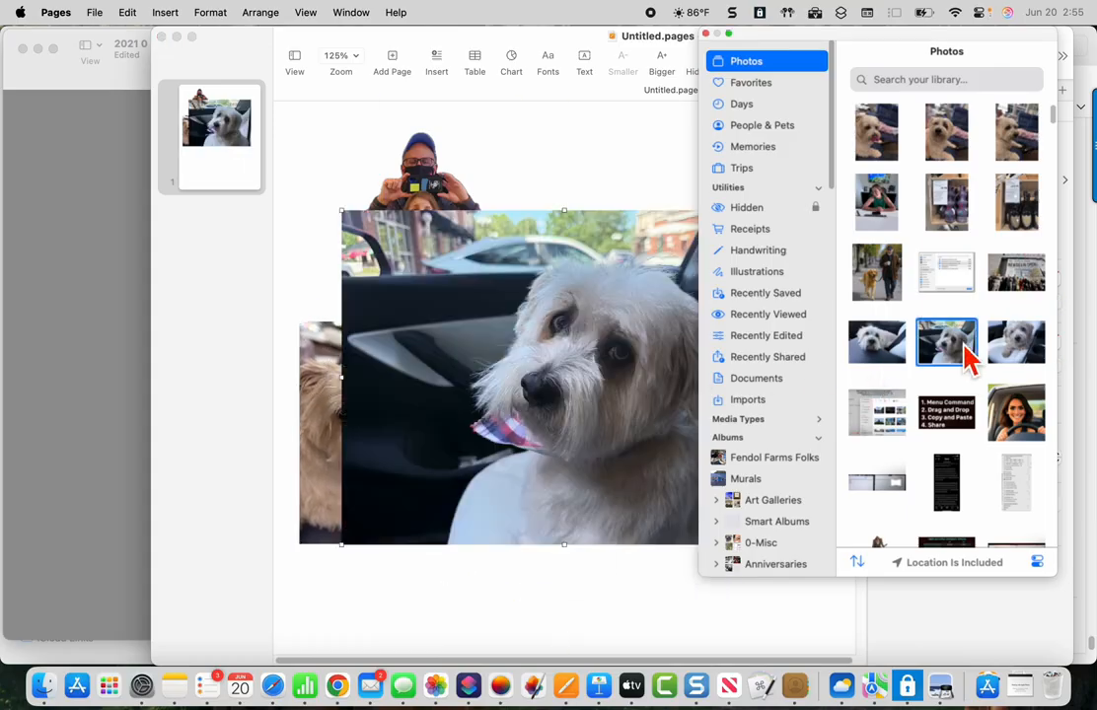
{"action": "left_click", "coordinate": [522, 320]}
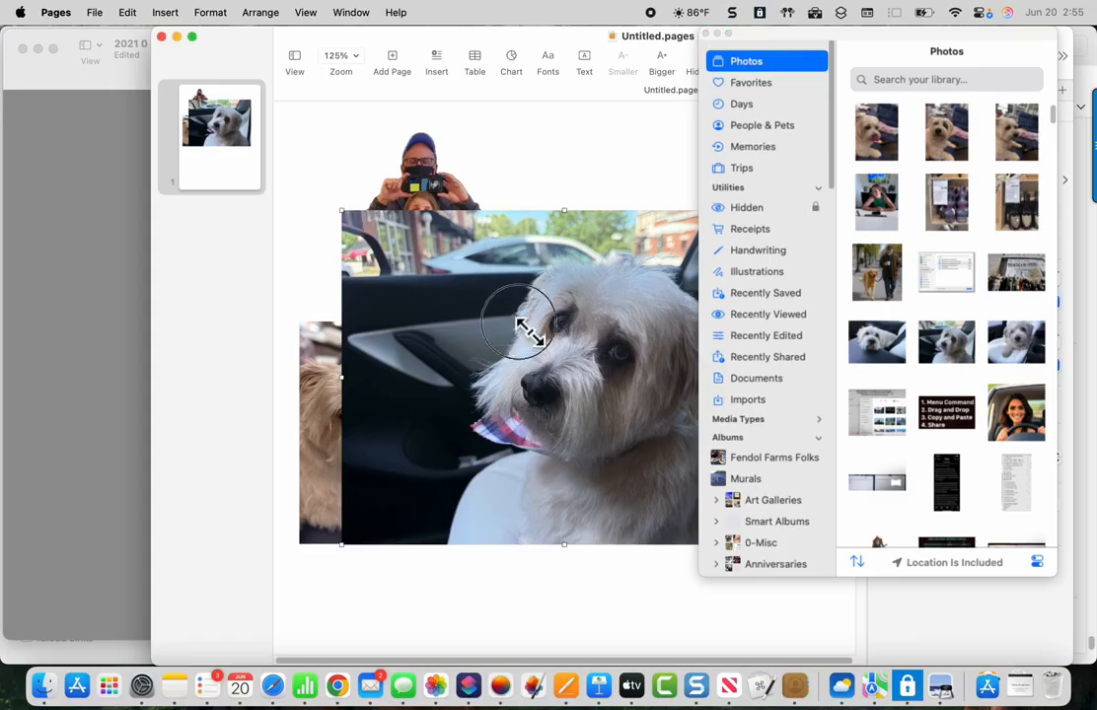
{"action": "left_click_drag", "start_coordinate": [346, 215], "coordinate": [559, 359]}
Switch to Photos and import the wooden statue photo from the 21C photo gallery shared album
{"action": "left_click", "coordinate": [435, 688]}
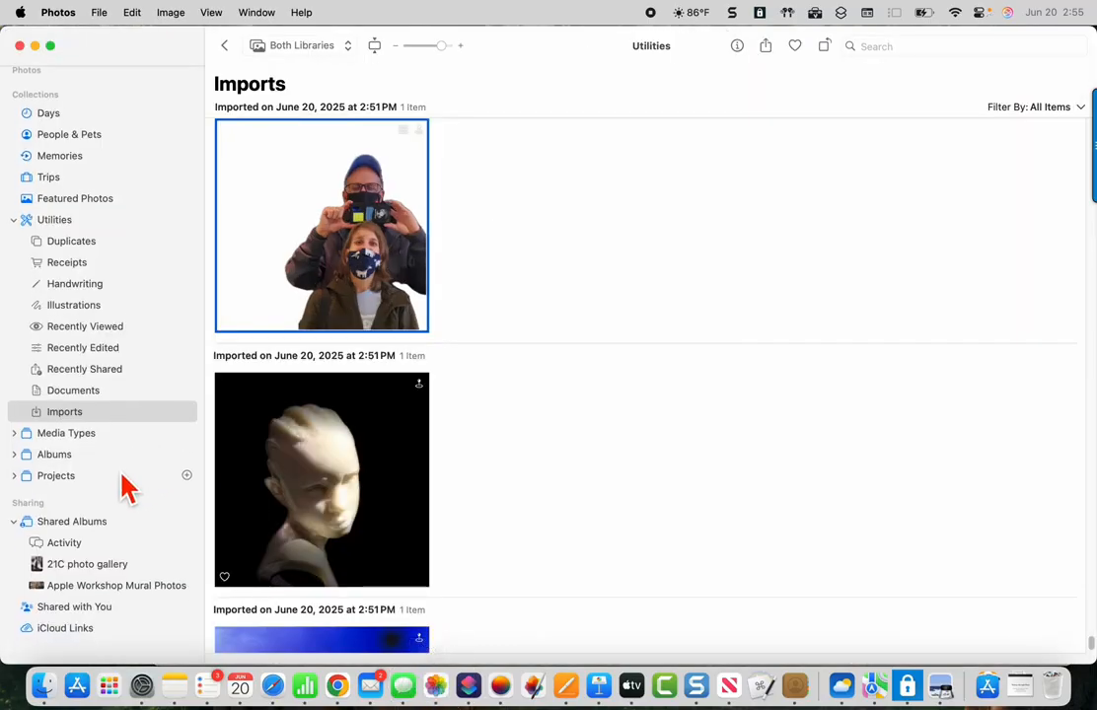
{"action": "left_click", "coordinate": [89, 576]}
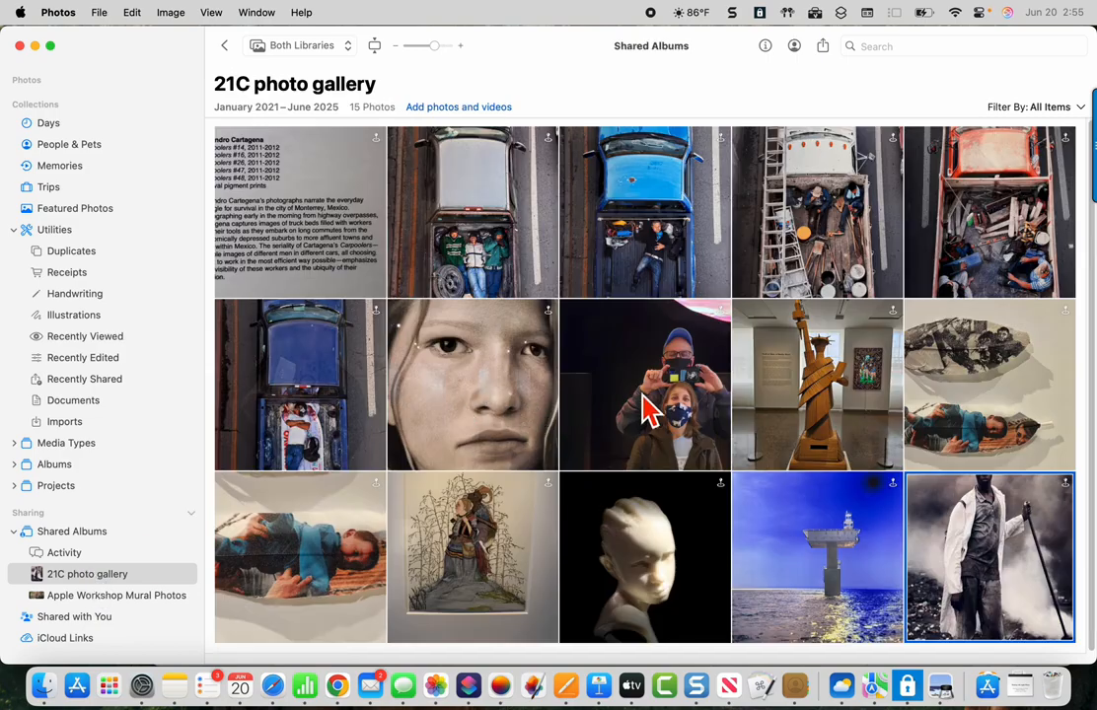
{"action": "right_click", "coordinate": [829, 380]}
{"action": "left_click", "coordinate": [851, 410]}
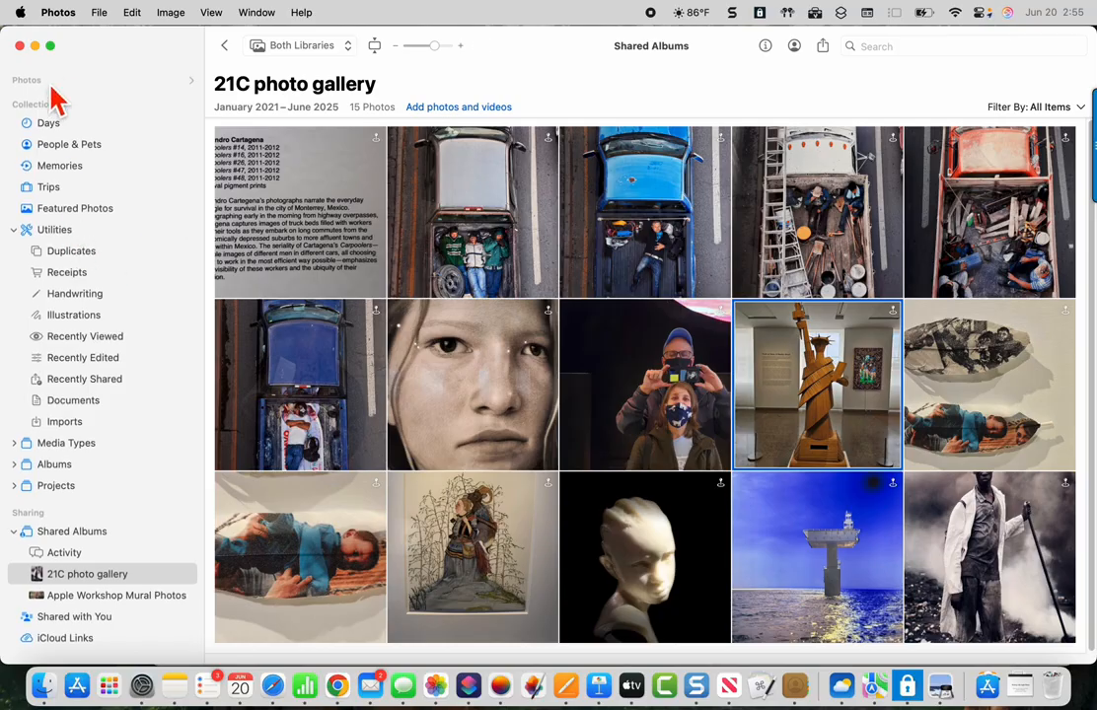
Find the newly imported wooden statue photo in Imports and open it for editing with Preview
{"action": "left_click", "coordinate": [69, 426]}
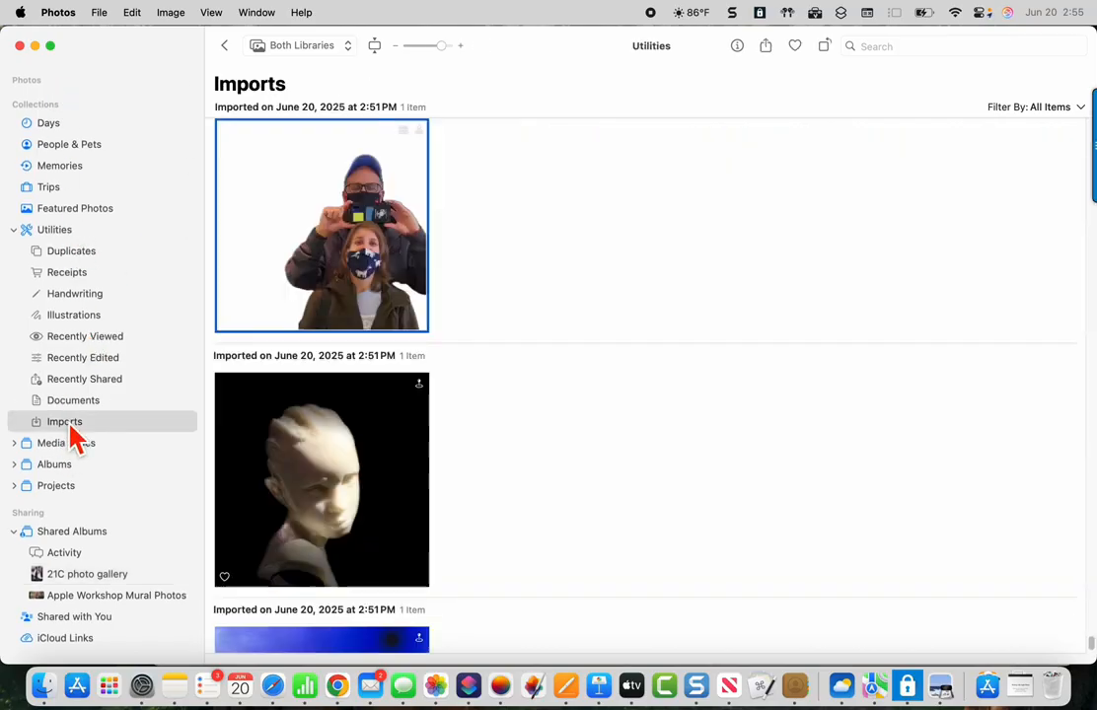
{"action": "scroll", "coordinate": [624, 412], "scroll_direction": "down", "scroll_amount": 7}
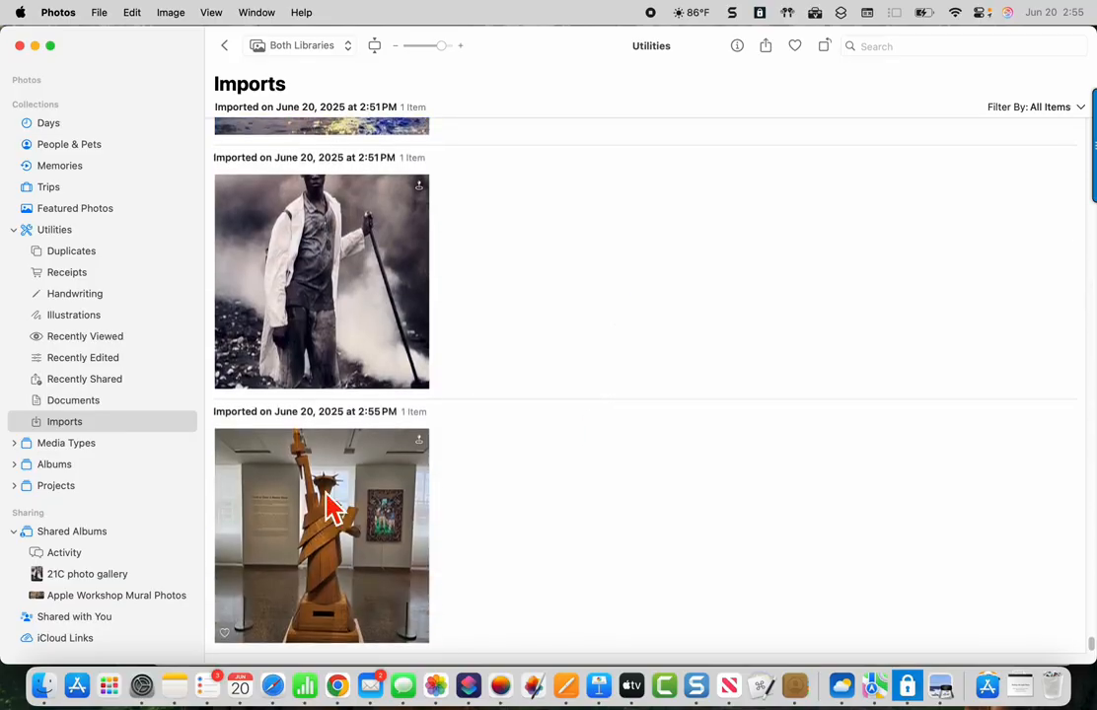
{"action": "left_click", "coordinate": [337, 523]}
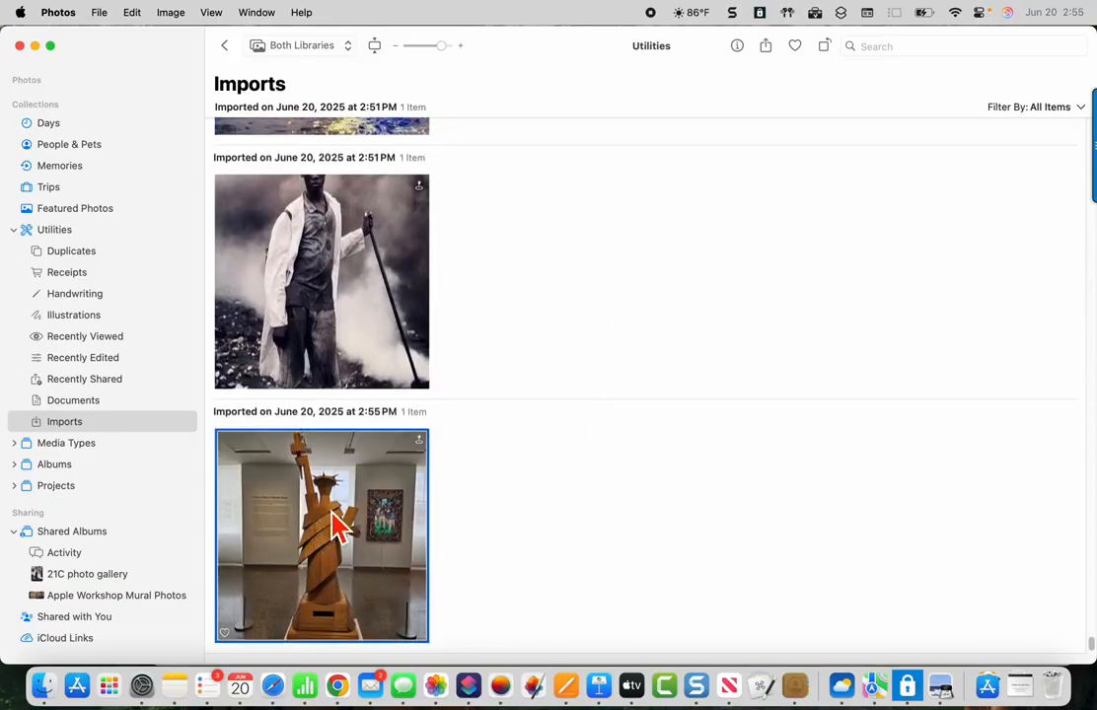
{"action": "right_click", "coordinate": [336, 523]}
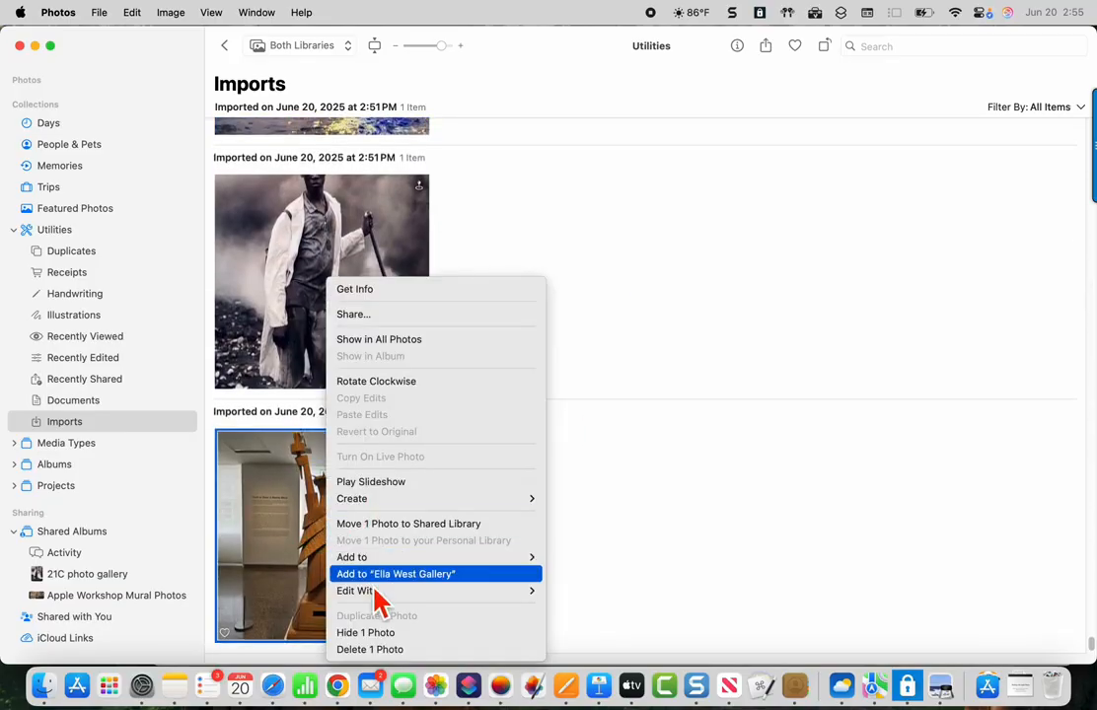
{"action": "mouse_move", "coordinate": [379, 598]}
{"action": "left_click", "coordinate": [621, 467]}
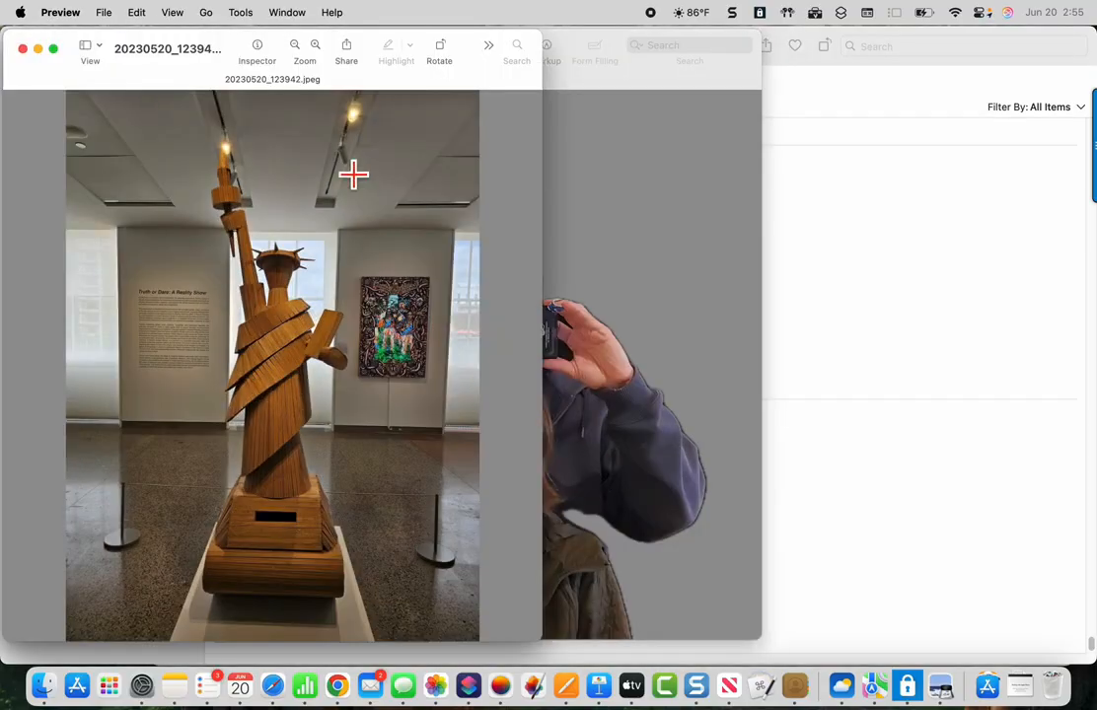
Remove the statue photo's background, converting the document to PNG, and copy the resulting cut-out
{"action": "left_click", "coordinate": [246, 16]}
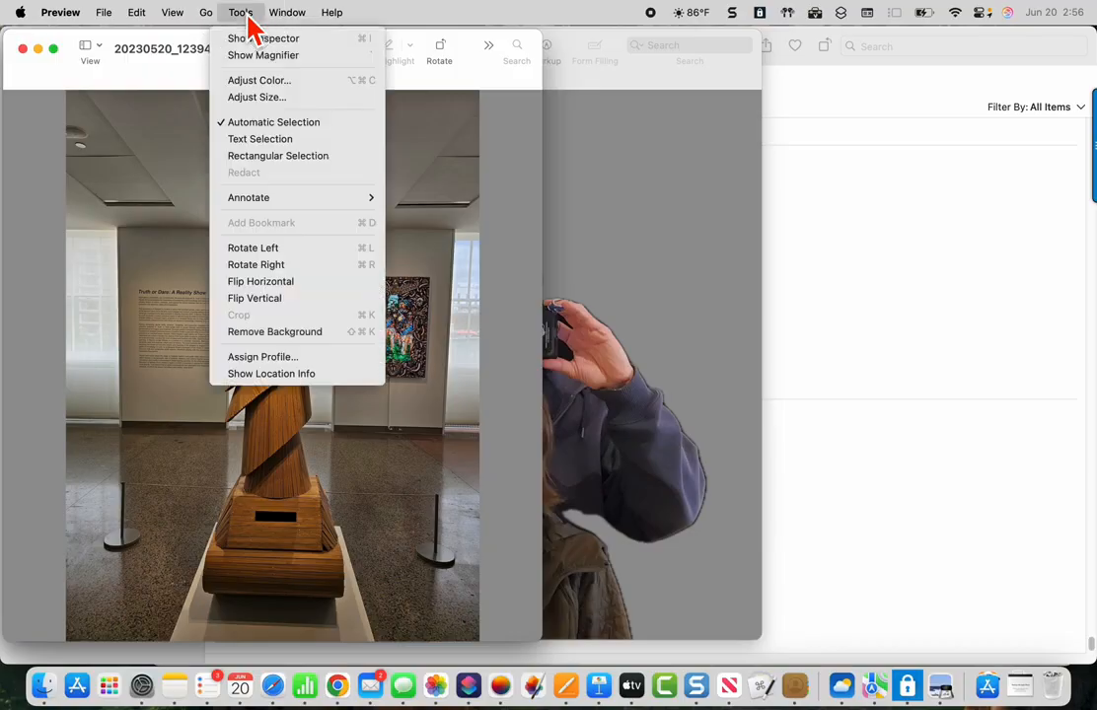
{"action": "left_click", "coordinate": [303, 336]}
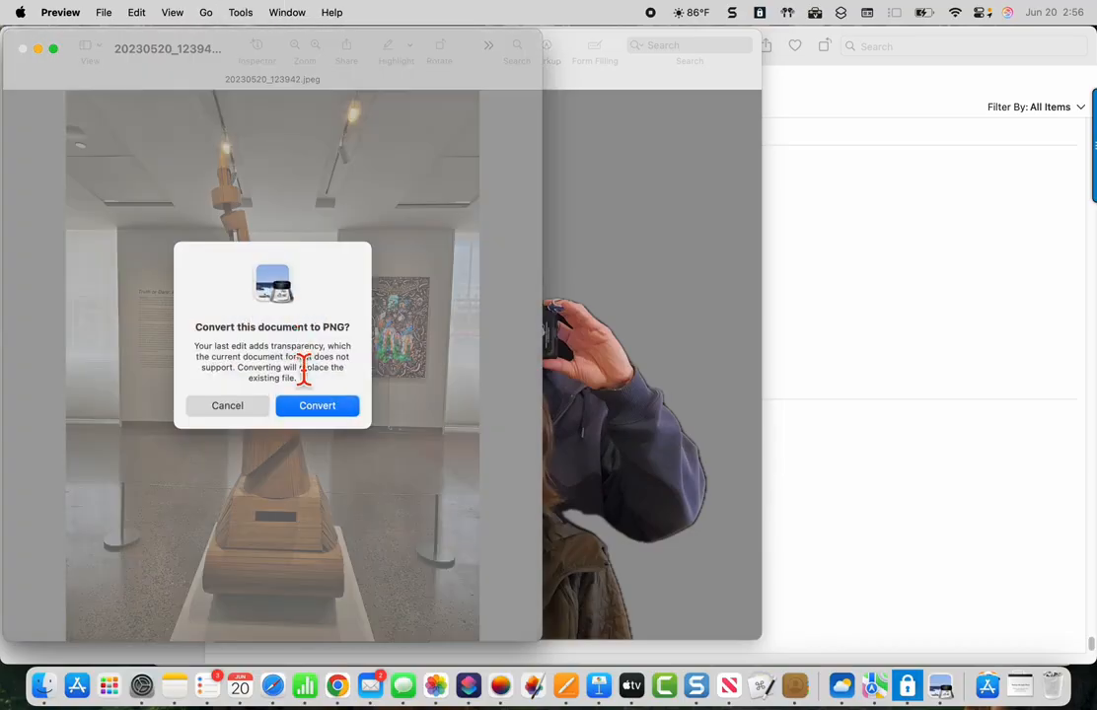
{"action": "left_click", "coordinate": [326, 409]}
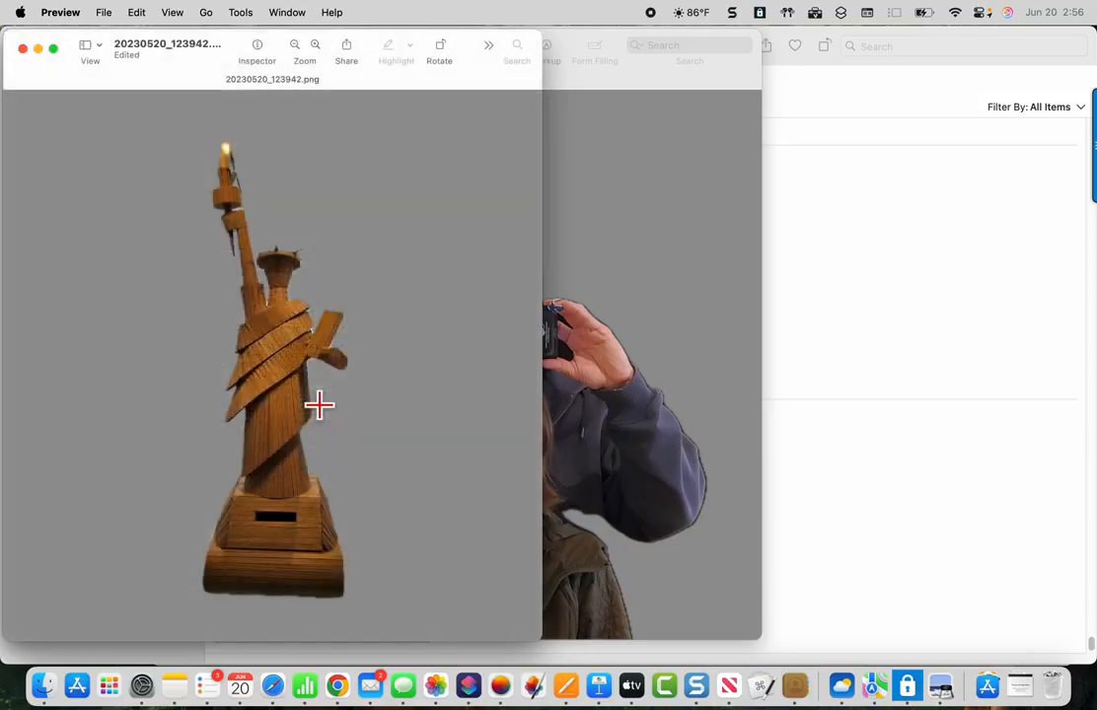
{"action": "left_click", "coordinate": [137, 14]}
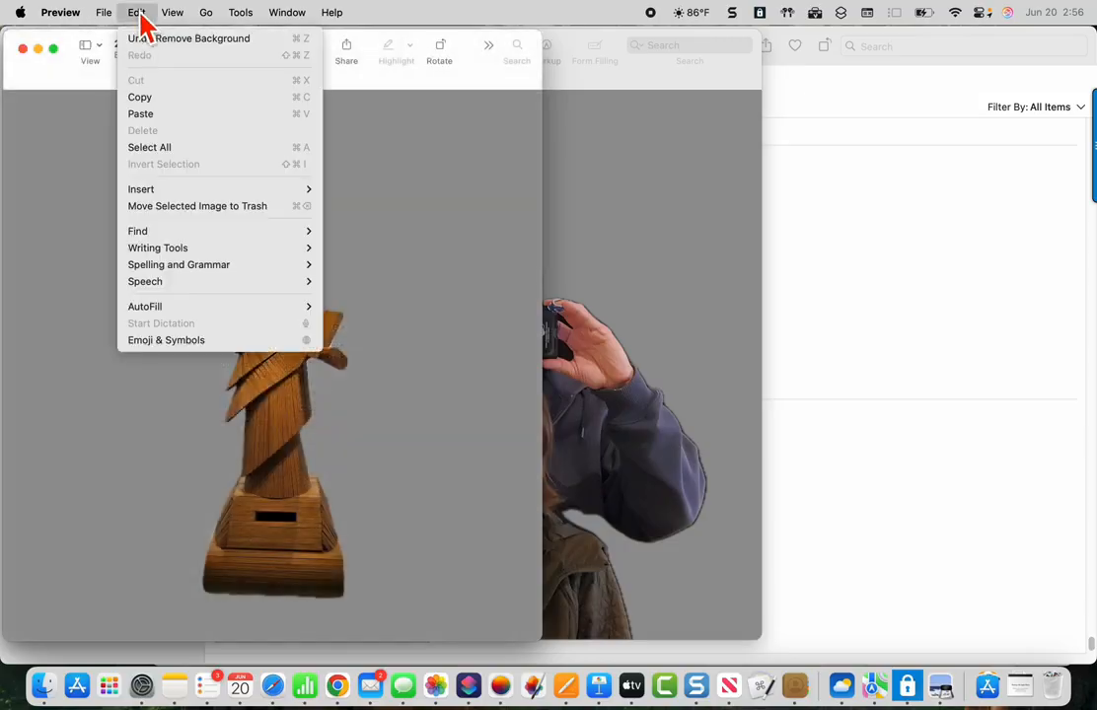
{"action": "left_click", "coordinate": [138, 96]}
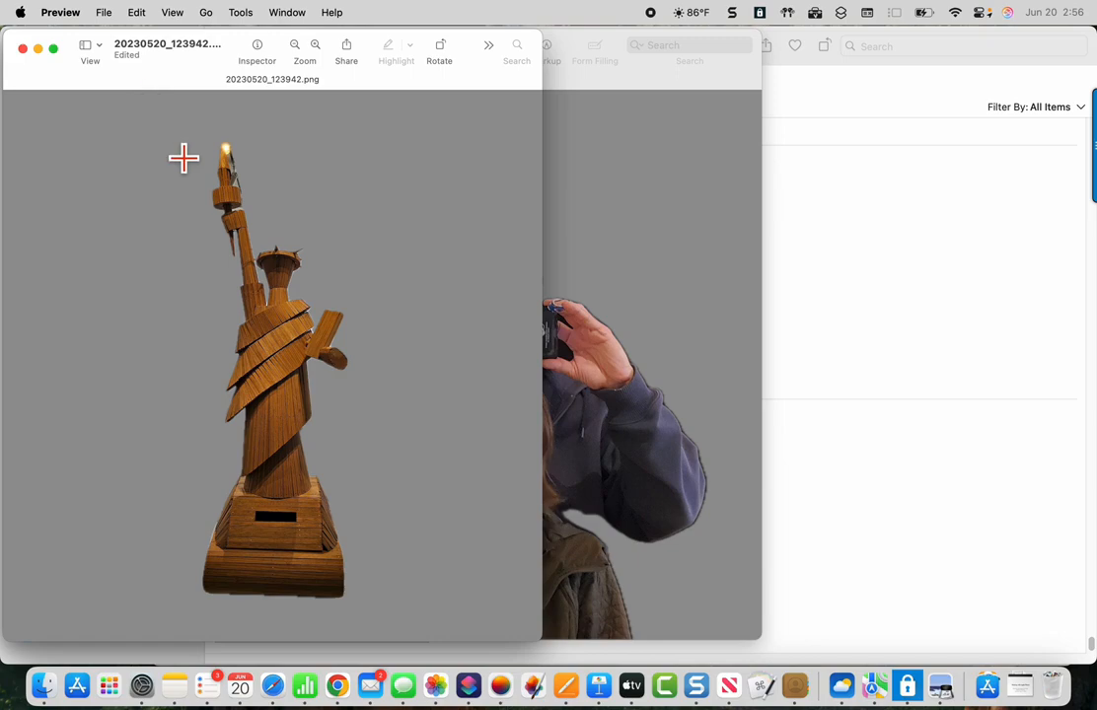
Switch to Pages and shift the people cut-out horizontally to the page's left edge
{"action": "left_click", "coordinate": [565, 685]}
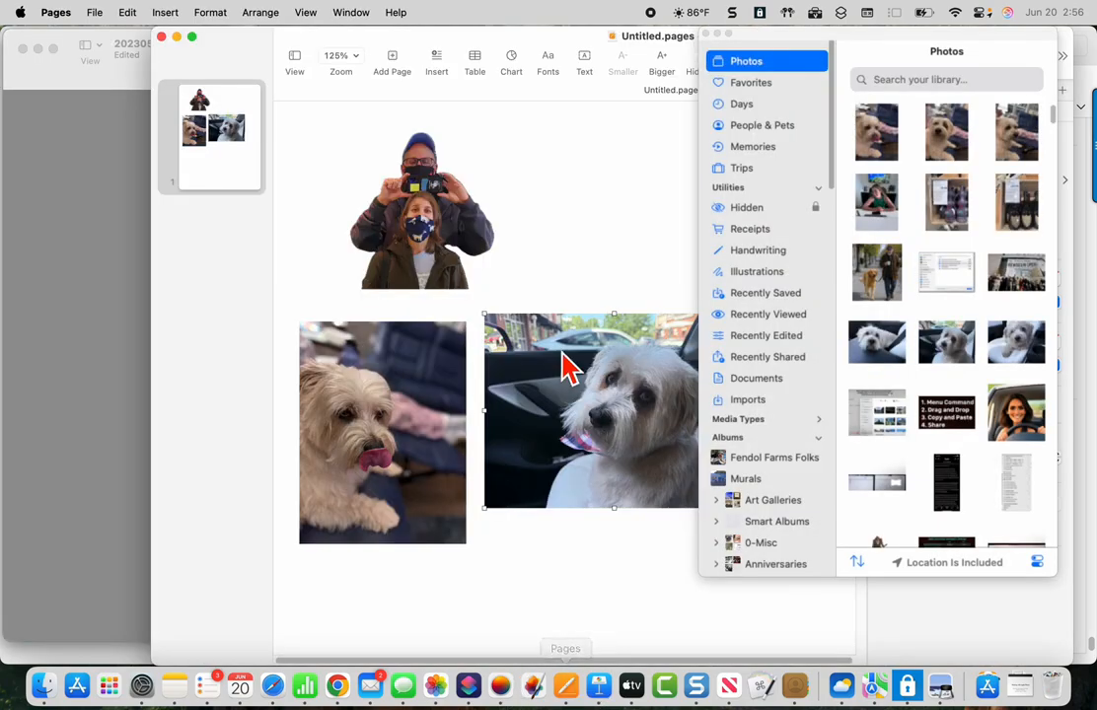
{"action": "left_click_drag", "start_coordinate": [370, 180], "coordinate": [301, 180]}
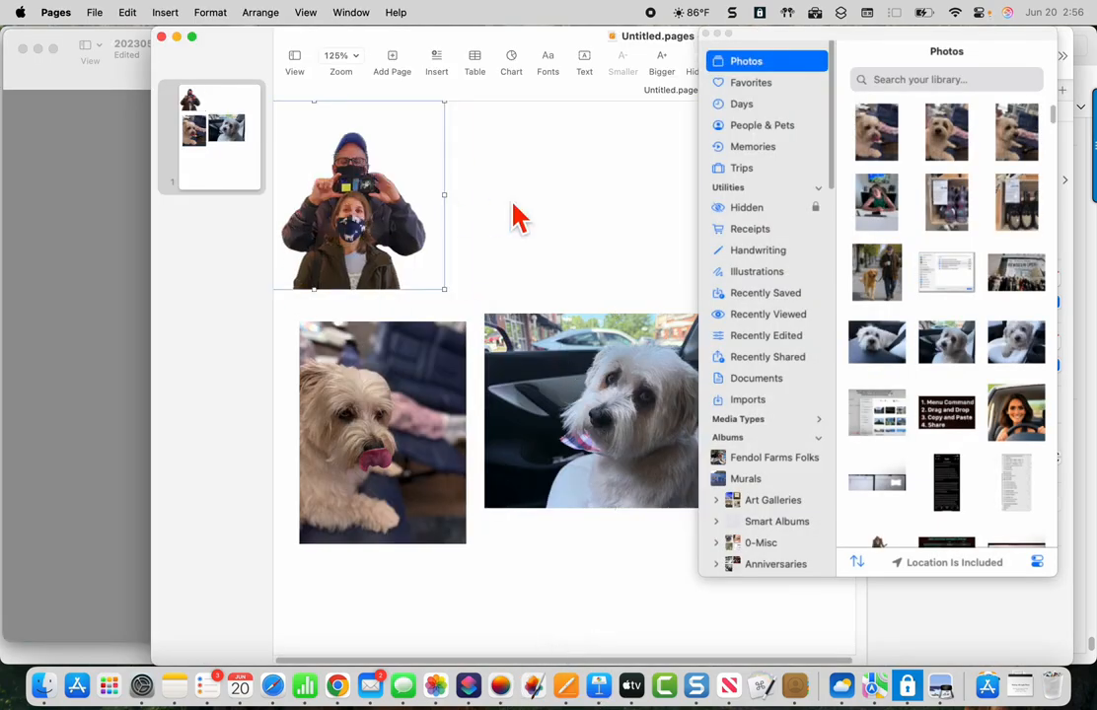
Create a new Blank Layout document and paste the statue cut-out, scaled to about two-thirds size, in the page's upper-left area
{"action": "key", "text": "super+n"}
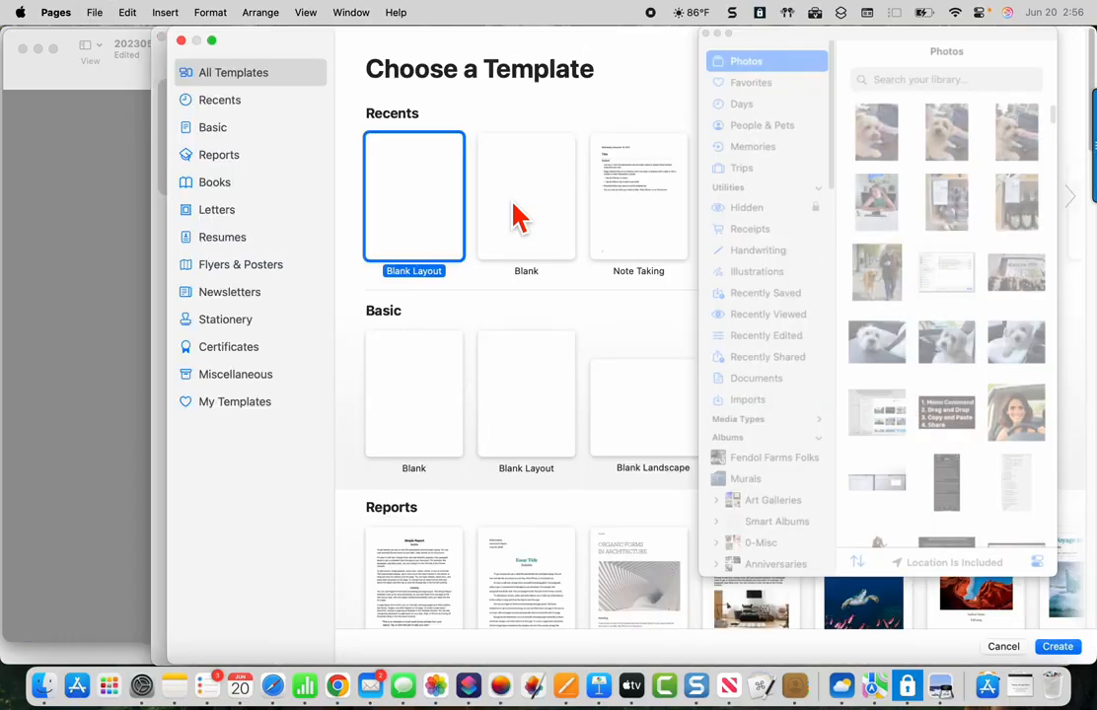
{"action": "double_click", "coordinate": [541, 410]}
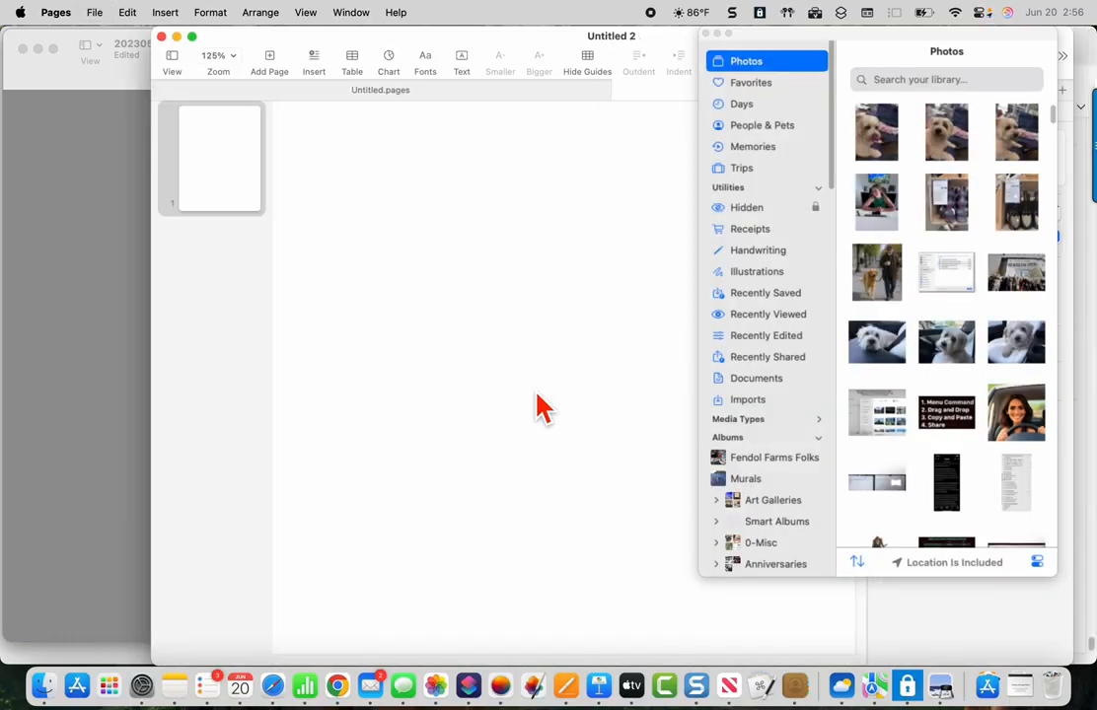
{"action": "key", "text": "super+v"}
{"action": "left_click_drag", "start_coordinate": [399, 160], "coordinate": [519, 318]}
{"action": "left_click_drag", "start_coordinate": [600, 434], "coordinate": [400, 244]}
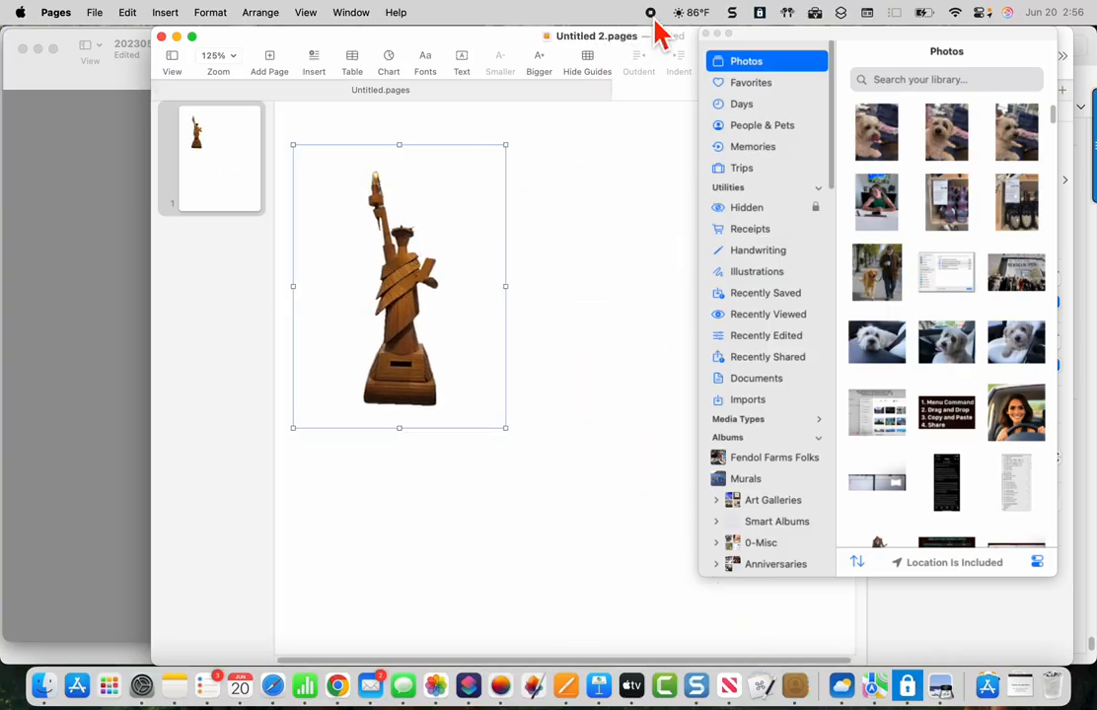